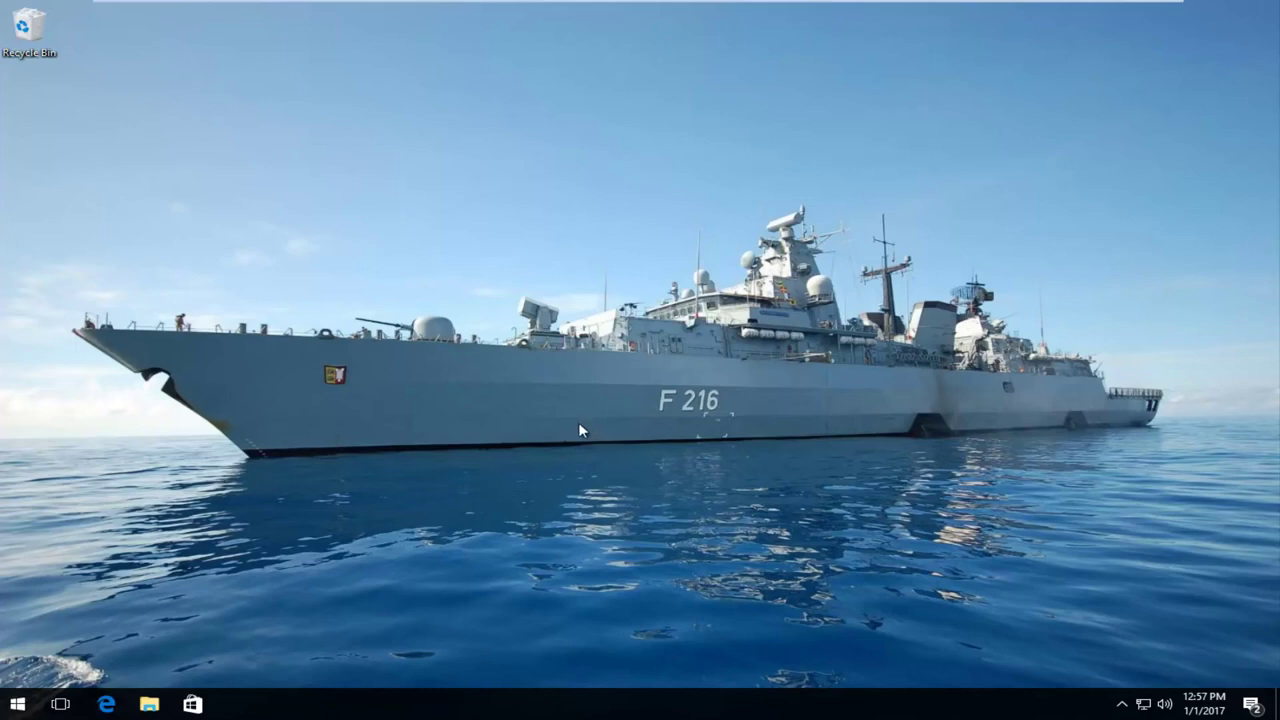
Launch regedit from the Run dialog, replacing the prefilled msconfig entry
right_click(20, 712)
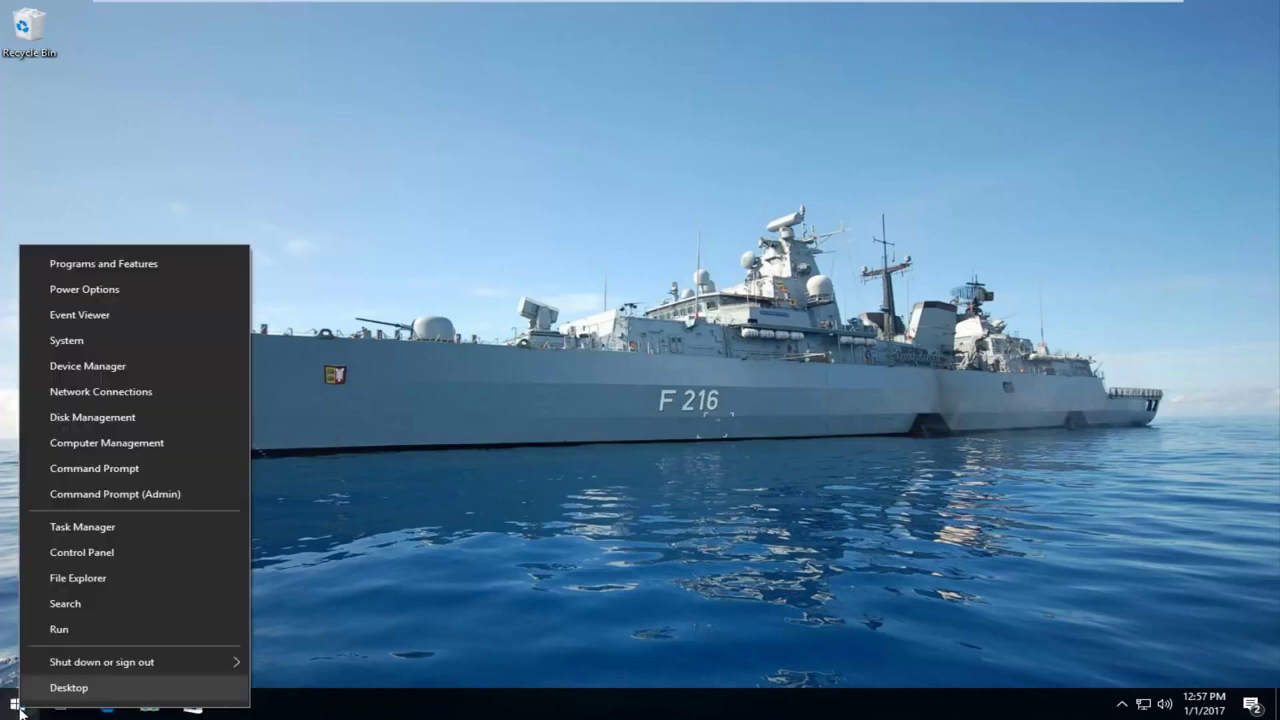
left_click(83, 632)
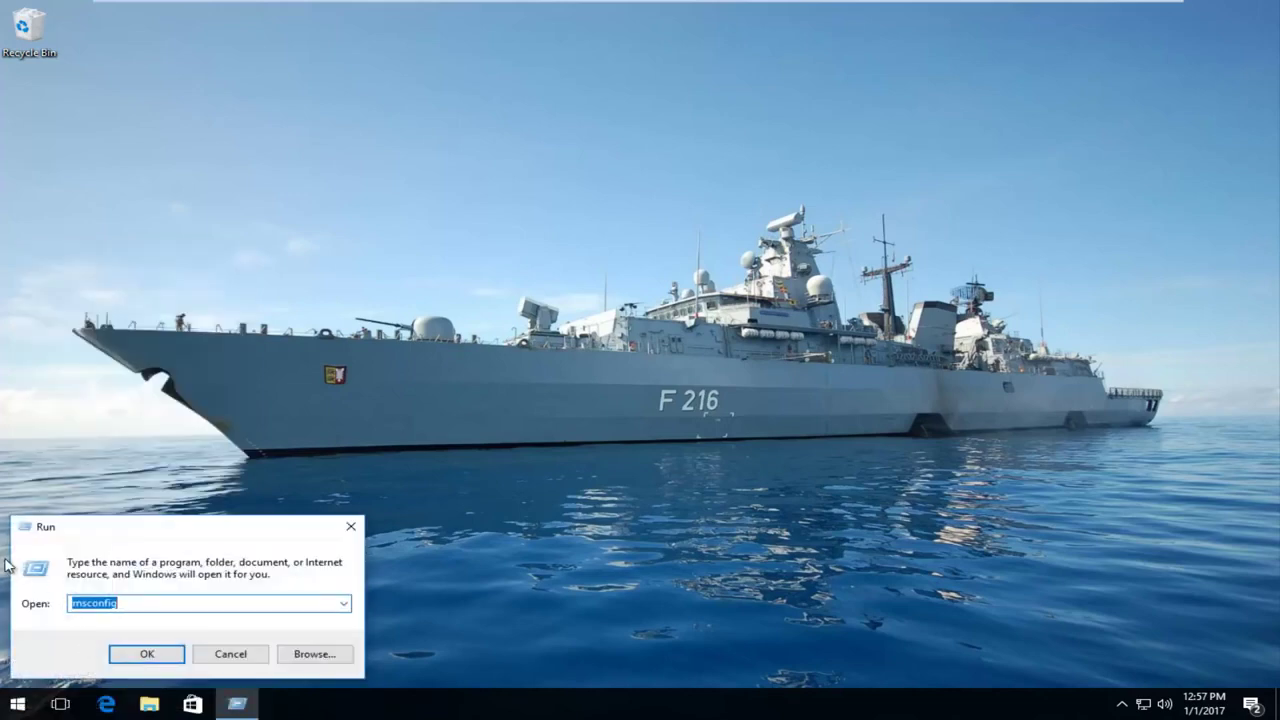
key("BackSpace")
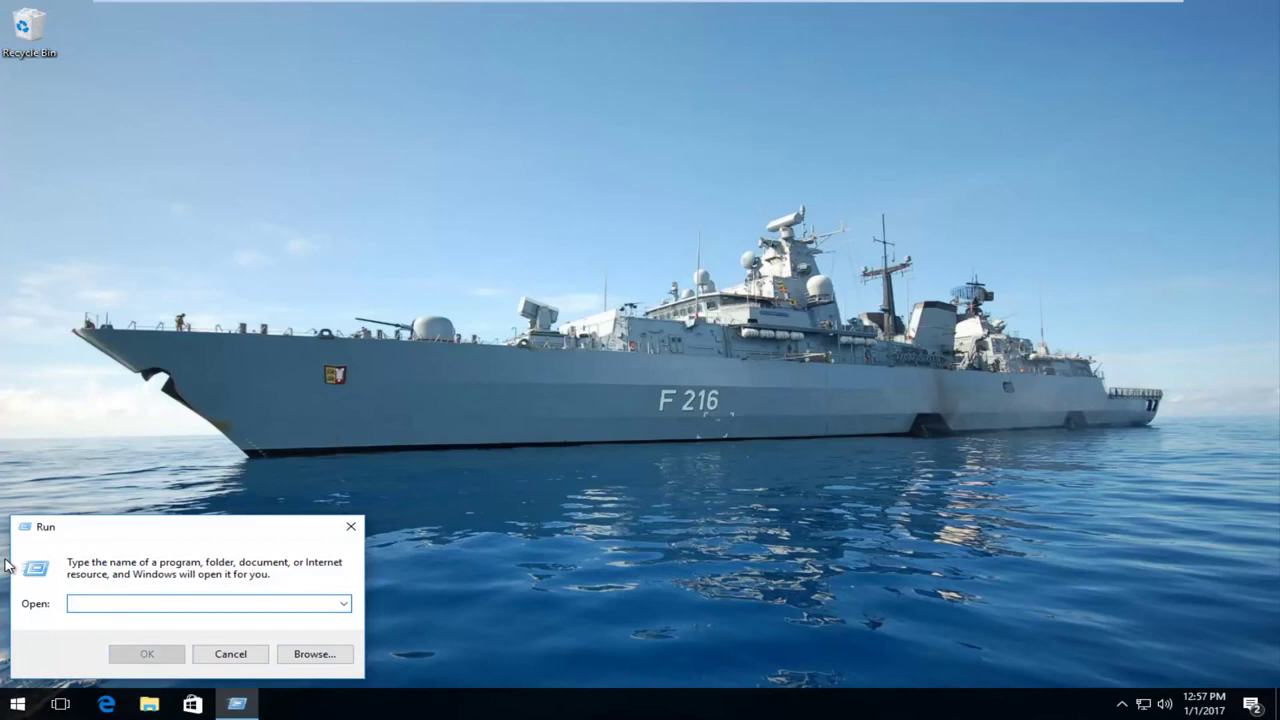
type("regedit")
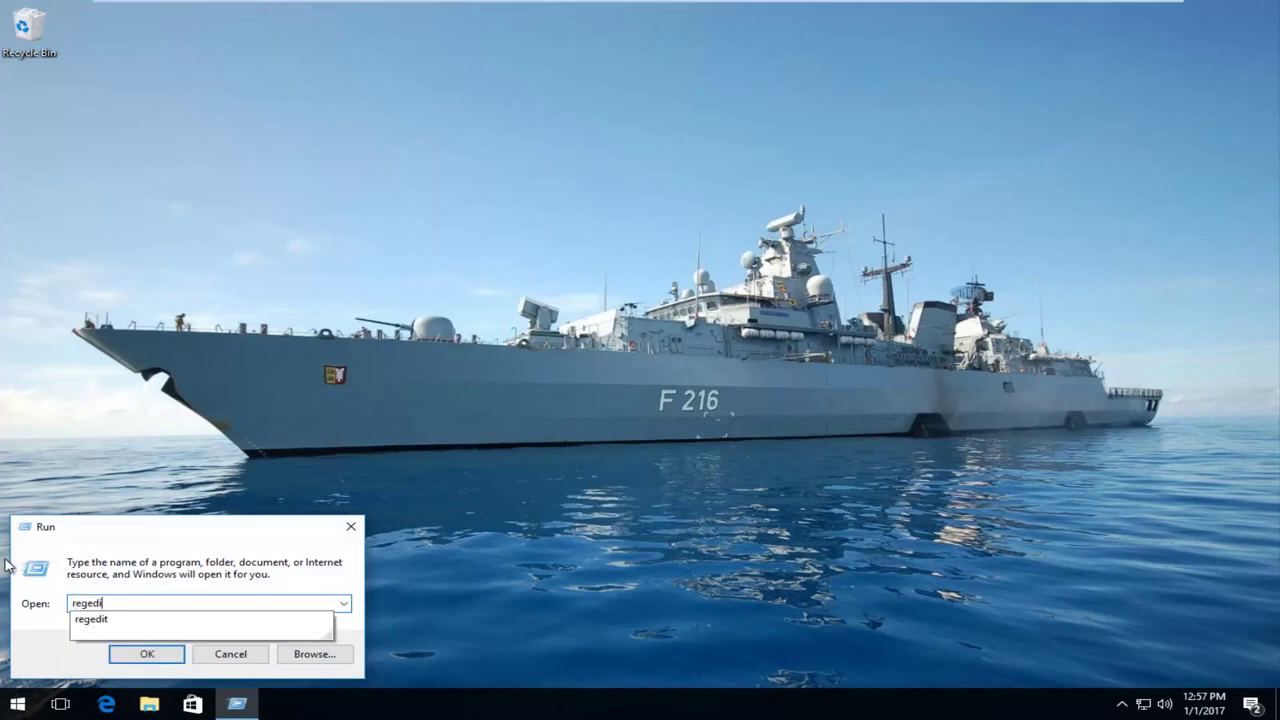
left_click(146, 655)
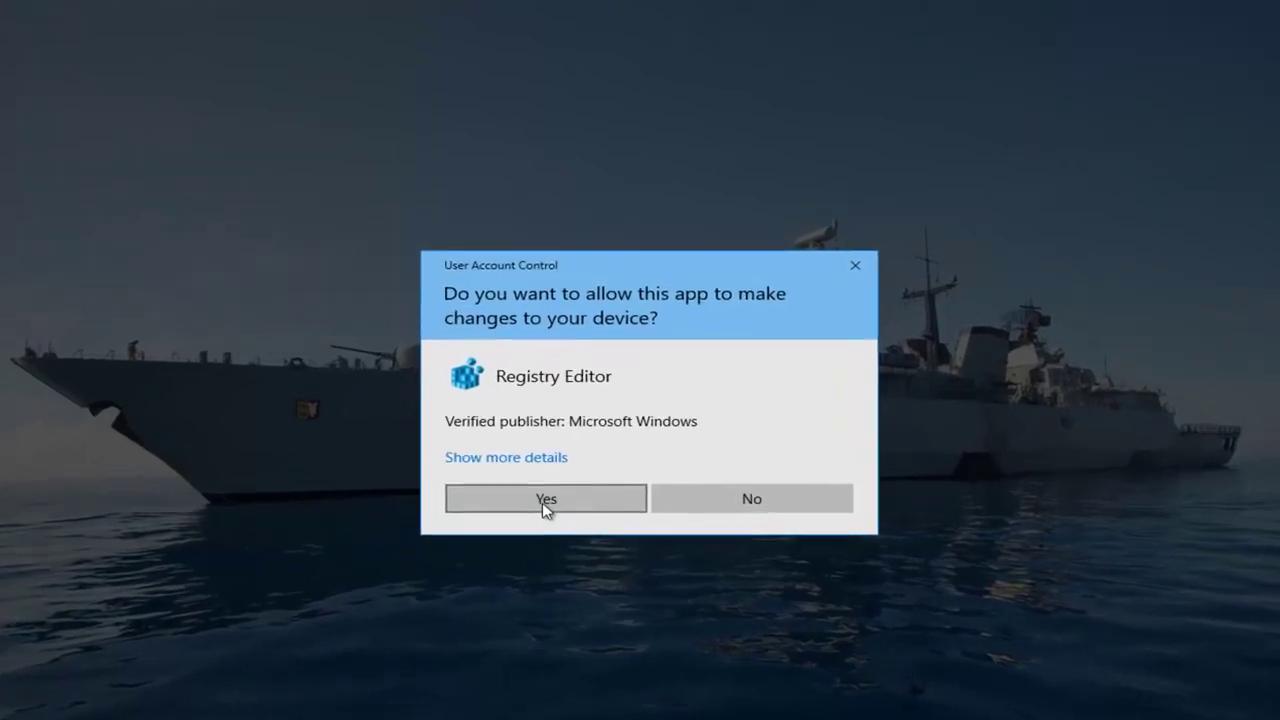
Allow Registry Editor through UAC and collapse the key tree back to top-level hives
left_click(542, 502)
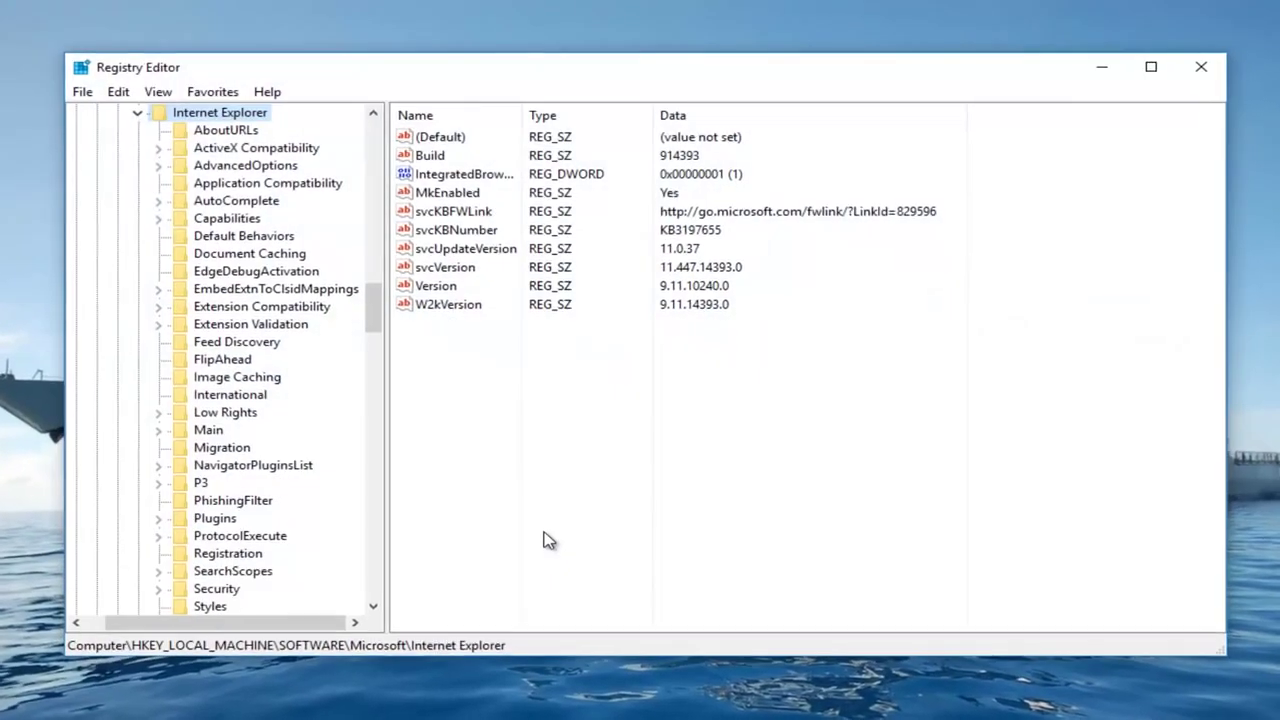
left_click(130, 113)
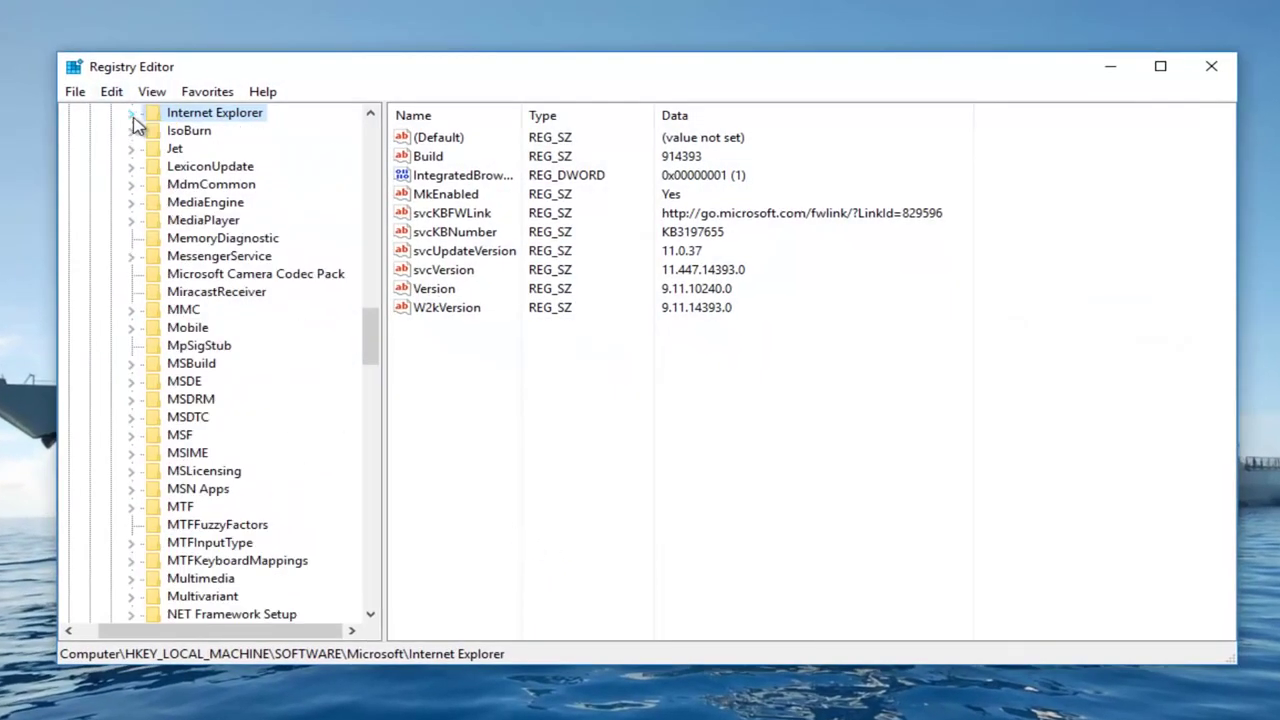
scroll(136, 175, "up", 7)
scroll(136, 175, "up", 10)
scroll(120, 168, "up", 8)
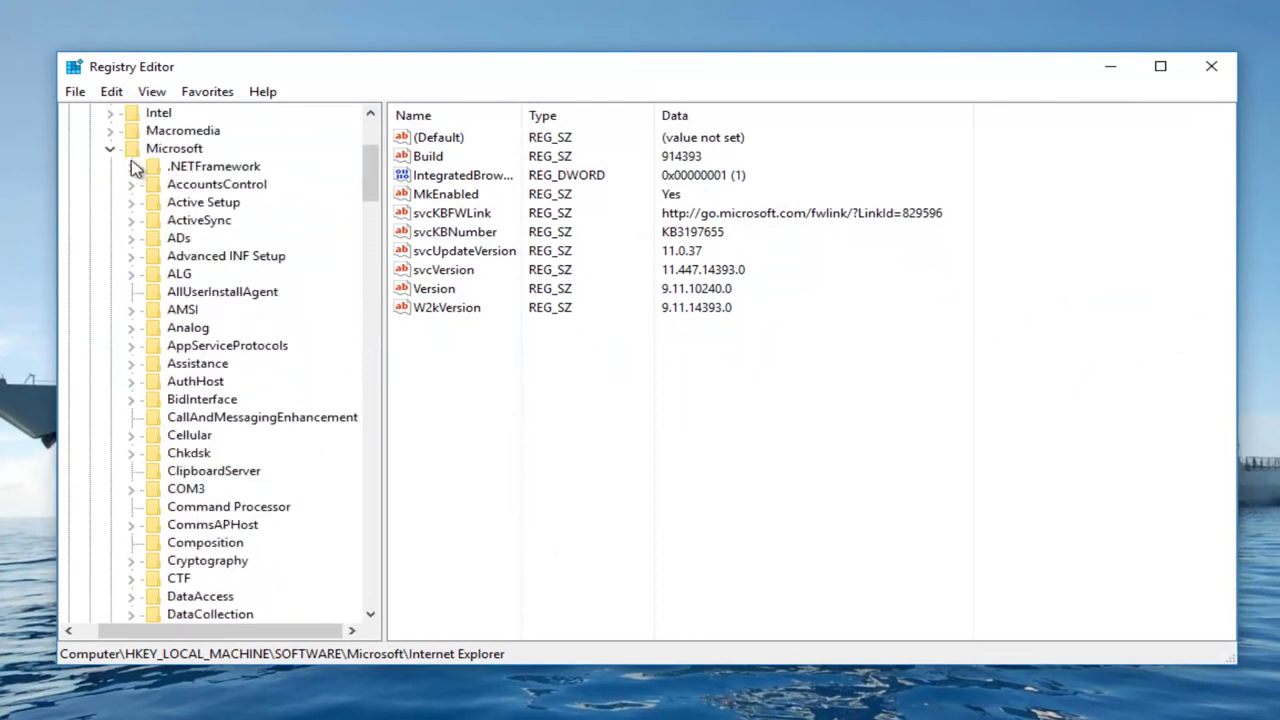
left_click(108, 150)
left_click(113, 256)
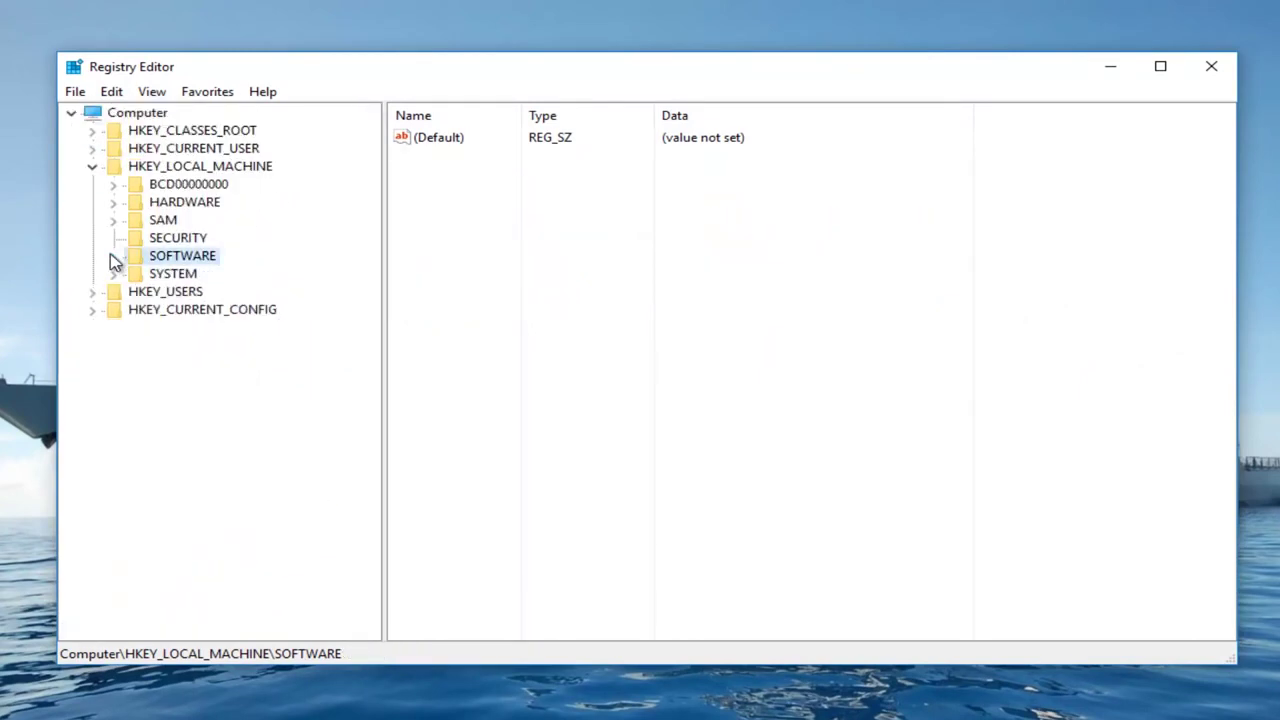
left_click(92, 166)
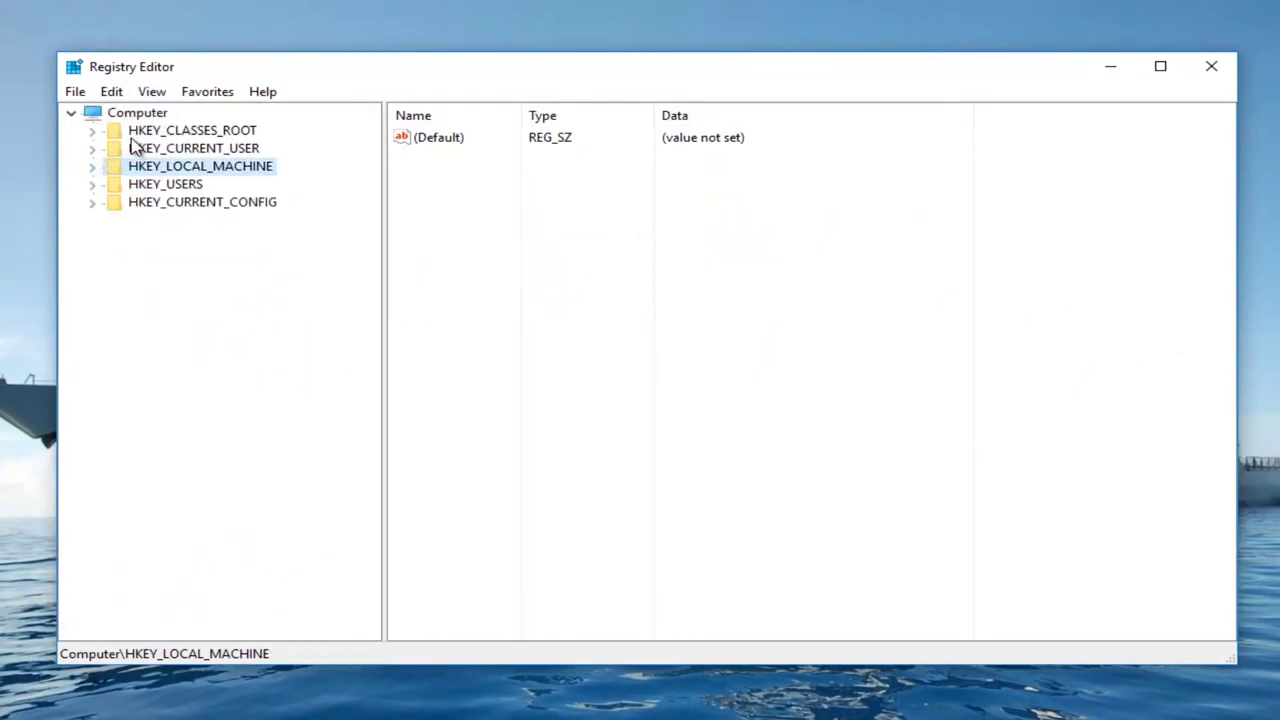
Expand HKEY_LOCAL_MACHINE > SOFTWARE > Microsoft to list Microsoft's subkeys
left_click(141, 149)
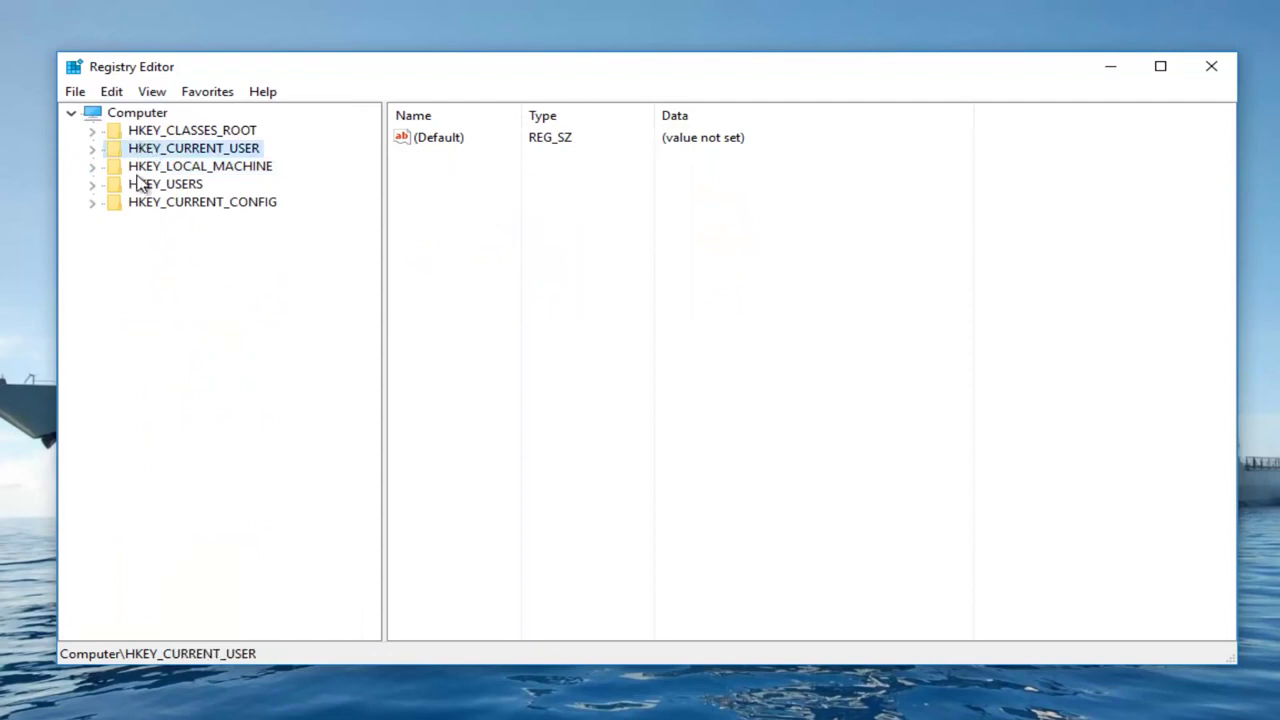
left_click(118, 170)
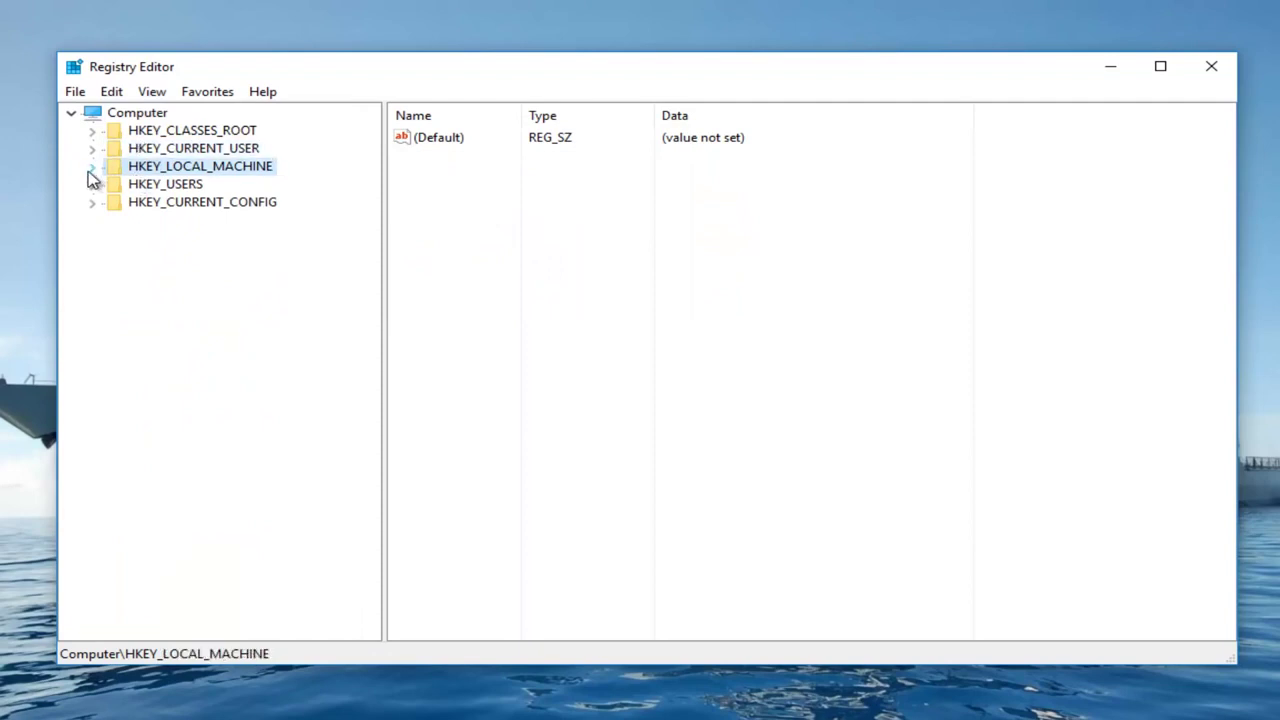
left_click(93, 170)
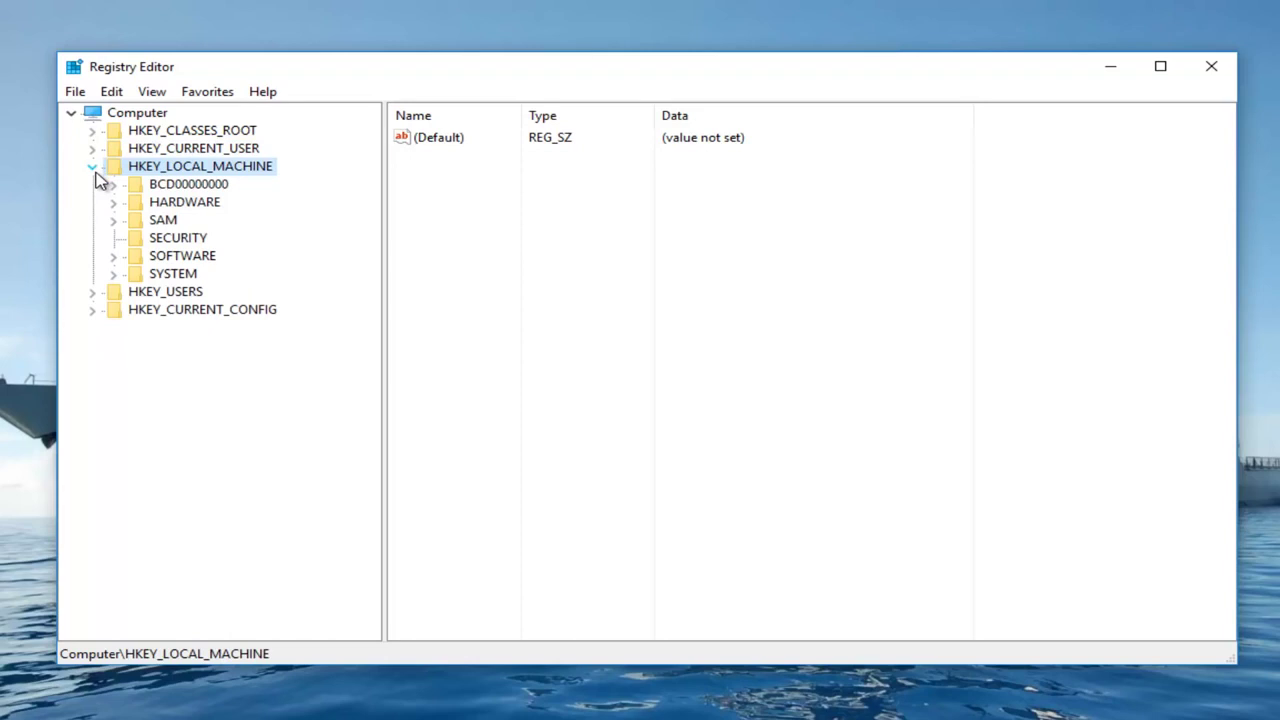
left_click(114, 257)
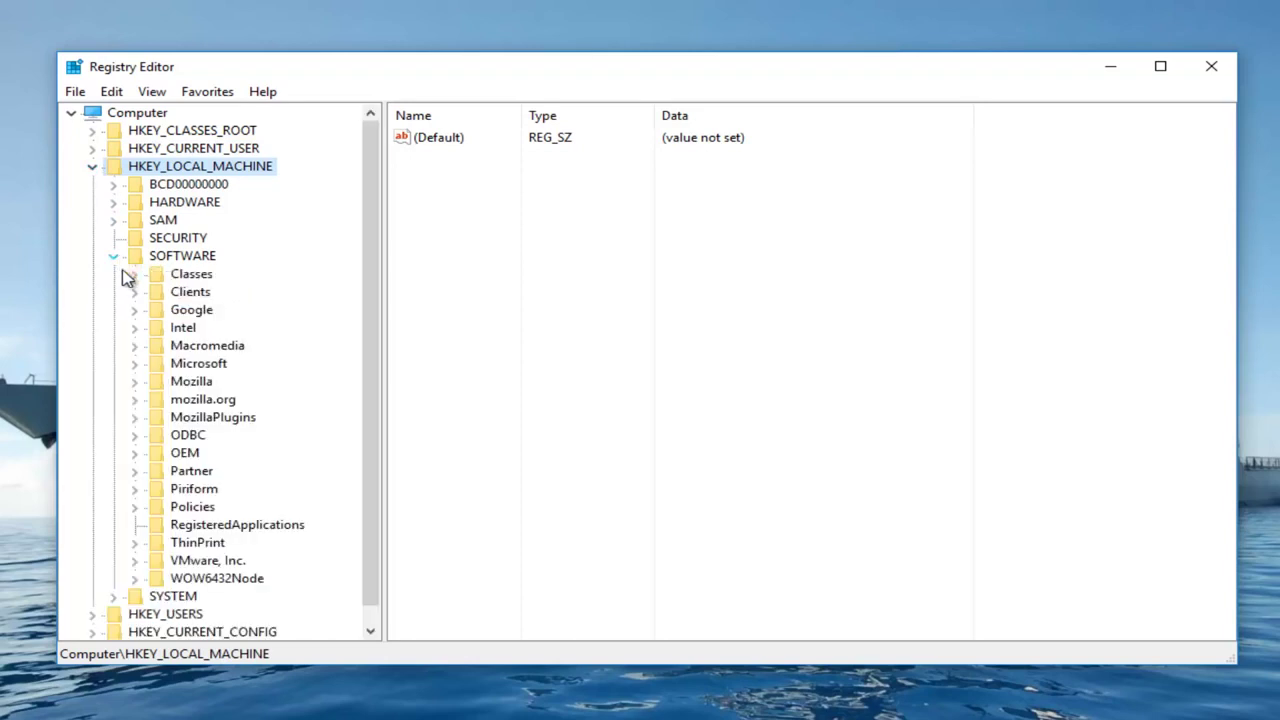
left_click(135, 364)
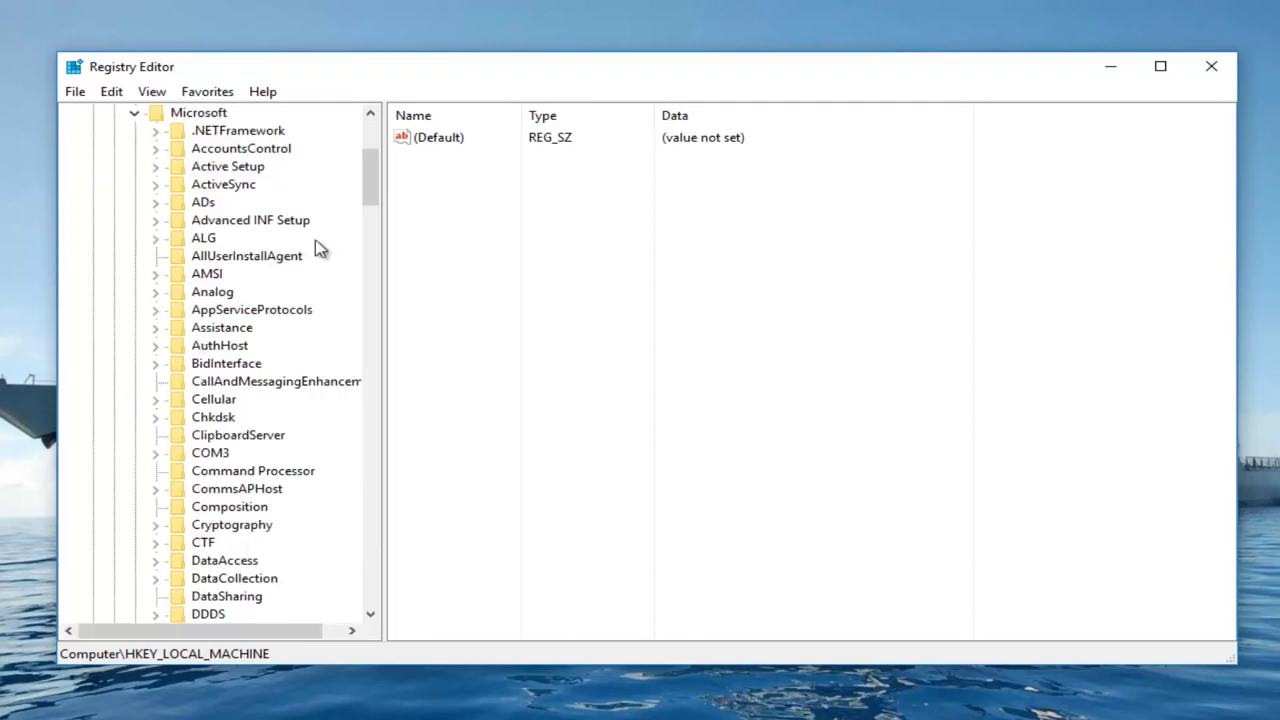
left_click_drag(372, 190, 358, 560)
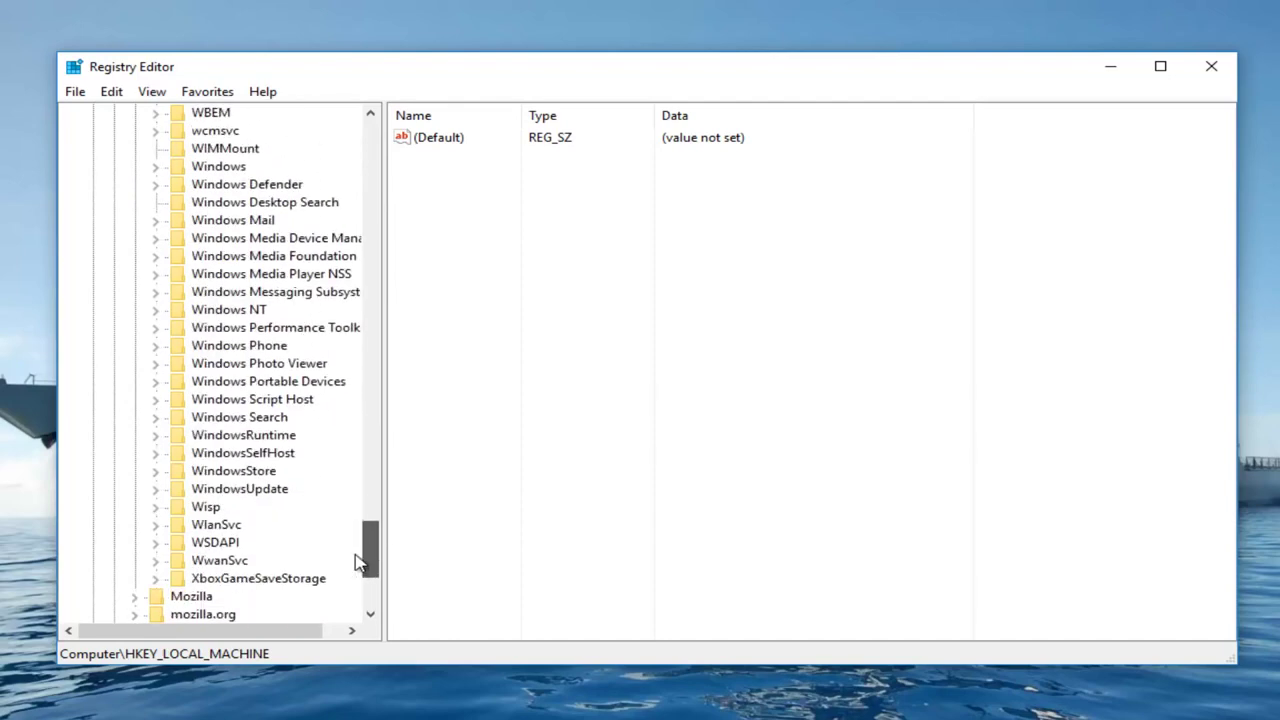
Expand Windows NT and then CurrentVersion to list its subkeys
left_click(172, 312)
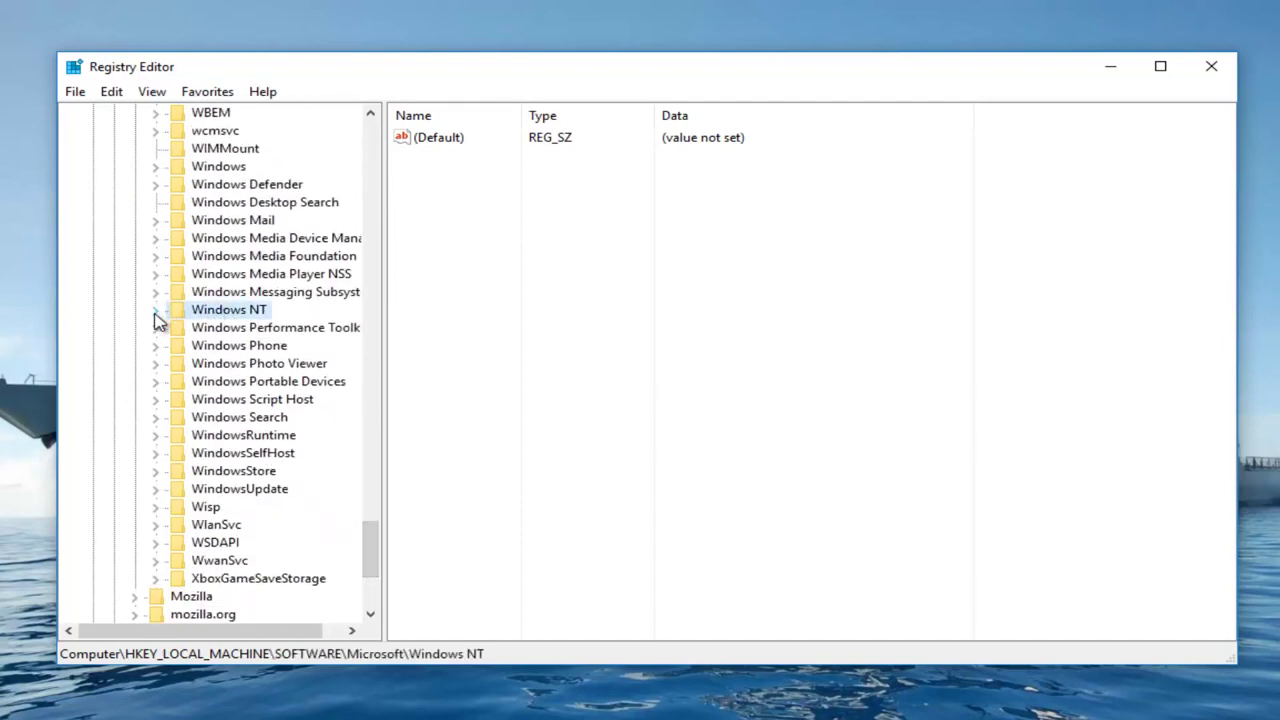
left_click(155, 310)
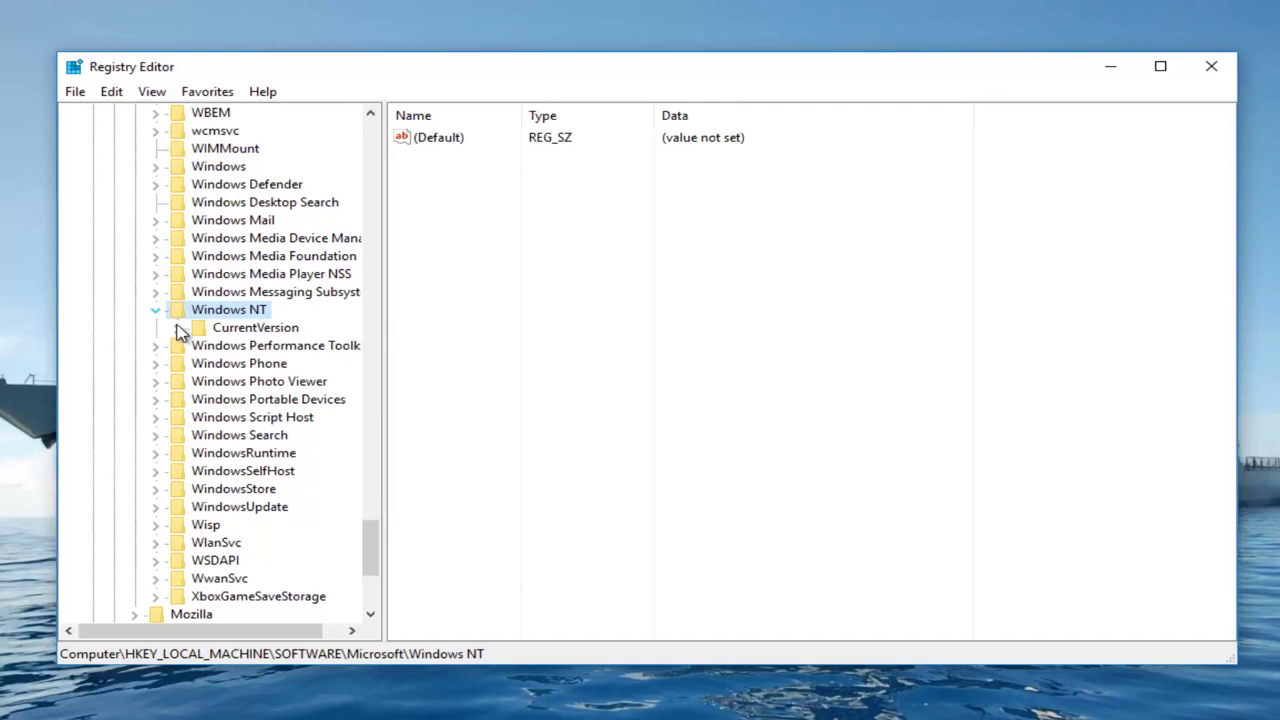
left_click(245, 331)
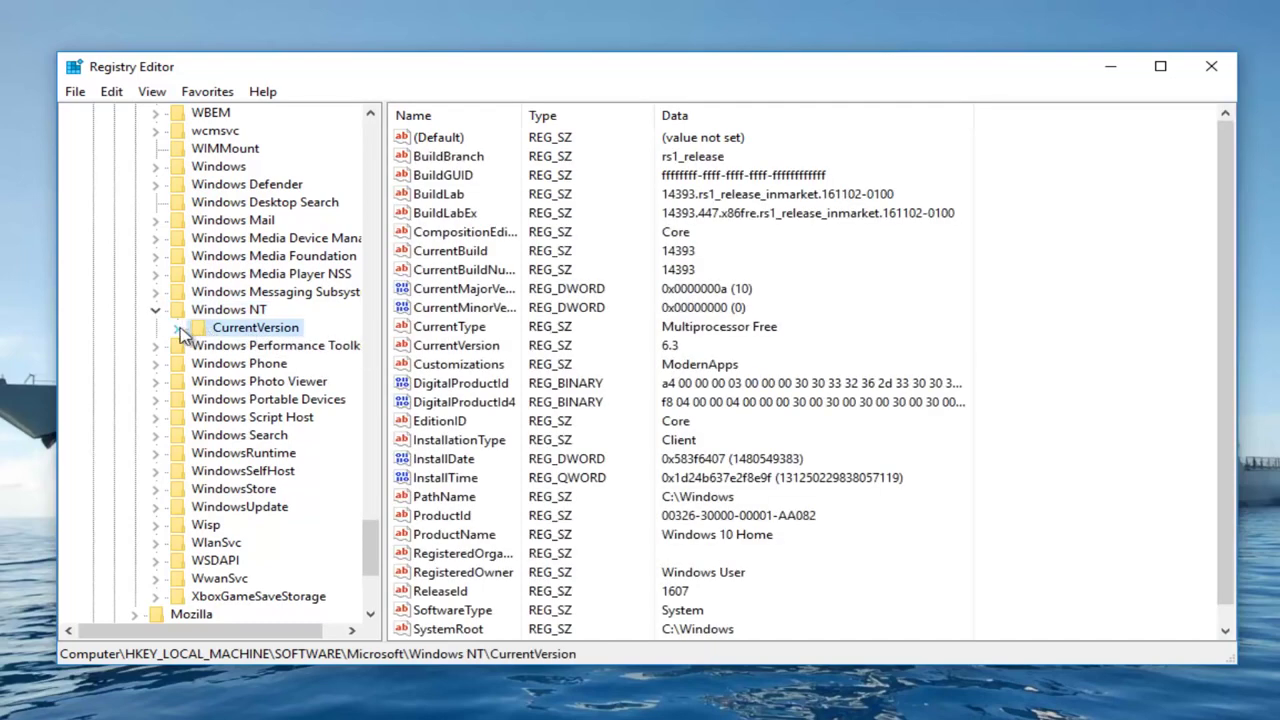
left_click(177, 329)
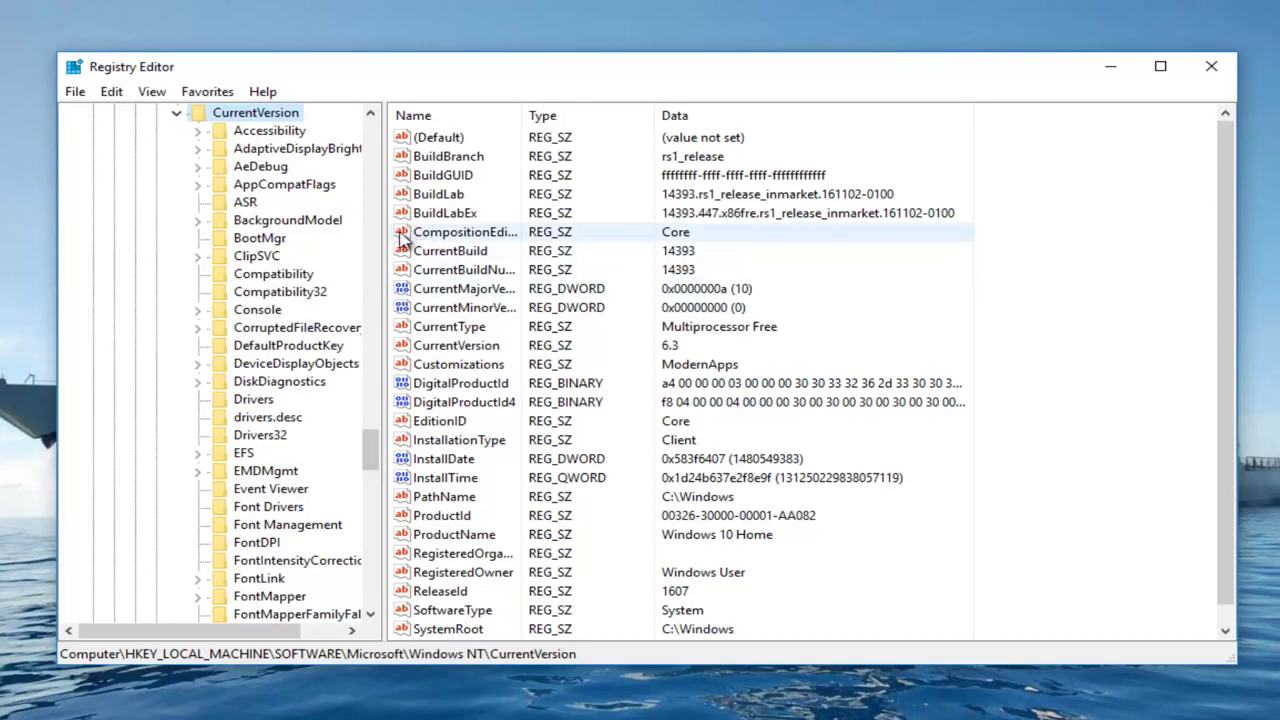
Widen the tree pane, then select and expand ProfileList to show the SID subkeys
left_click_drag(386, 317, 504, 317)
scroll(228, 422, "down", 3)
scroll(210, 450, "down", 1)
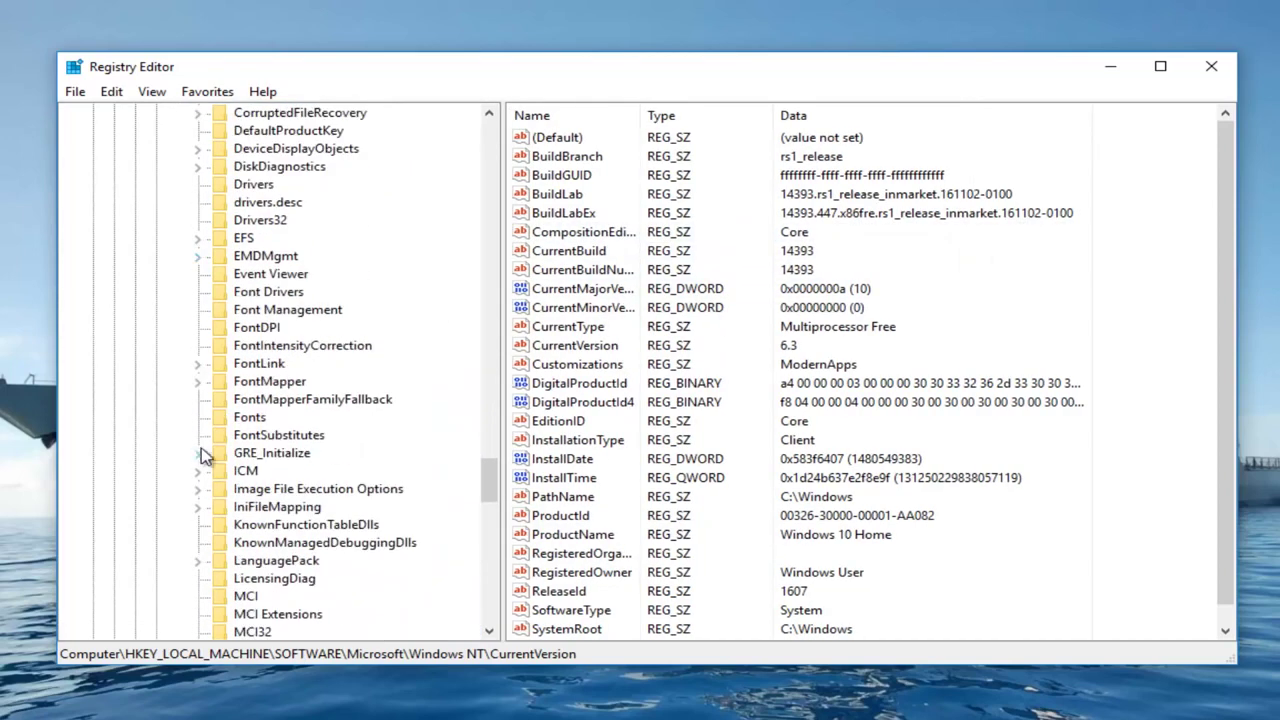
scroll(210, 450, "down", 6)
scroll(210, 450, "down", 2)
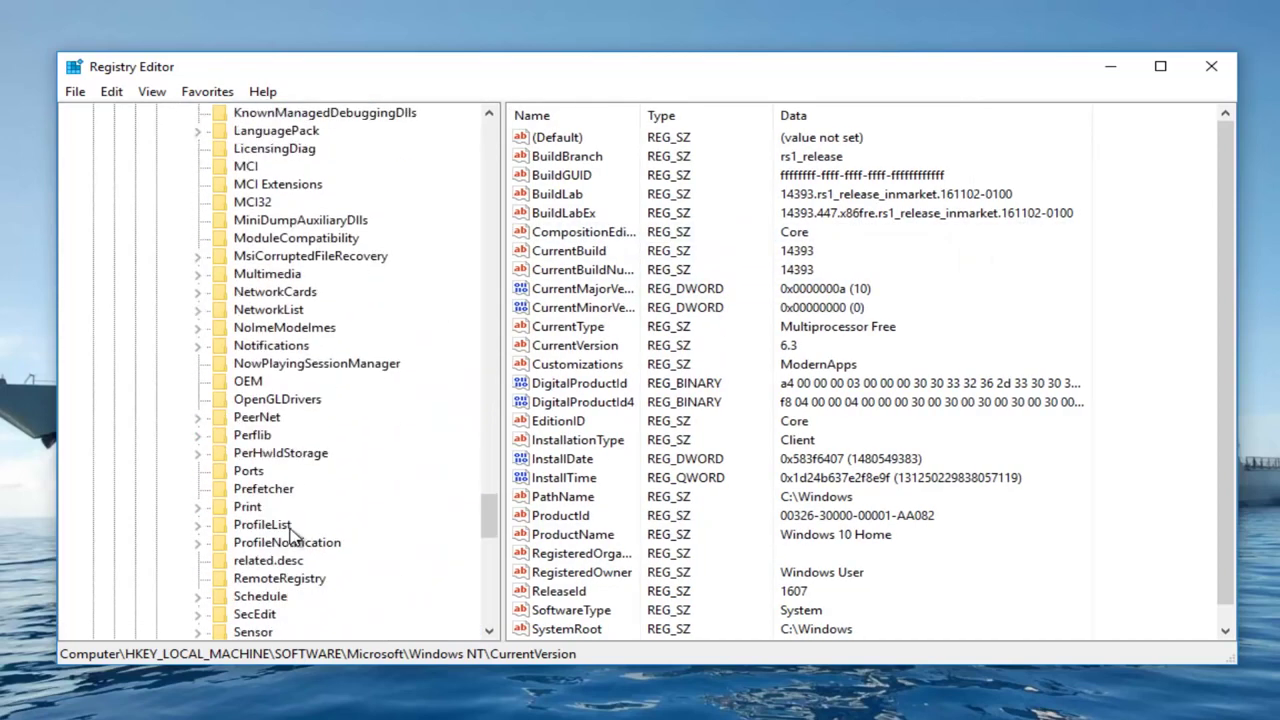
left_click(260, 530)
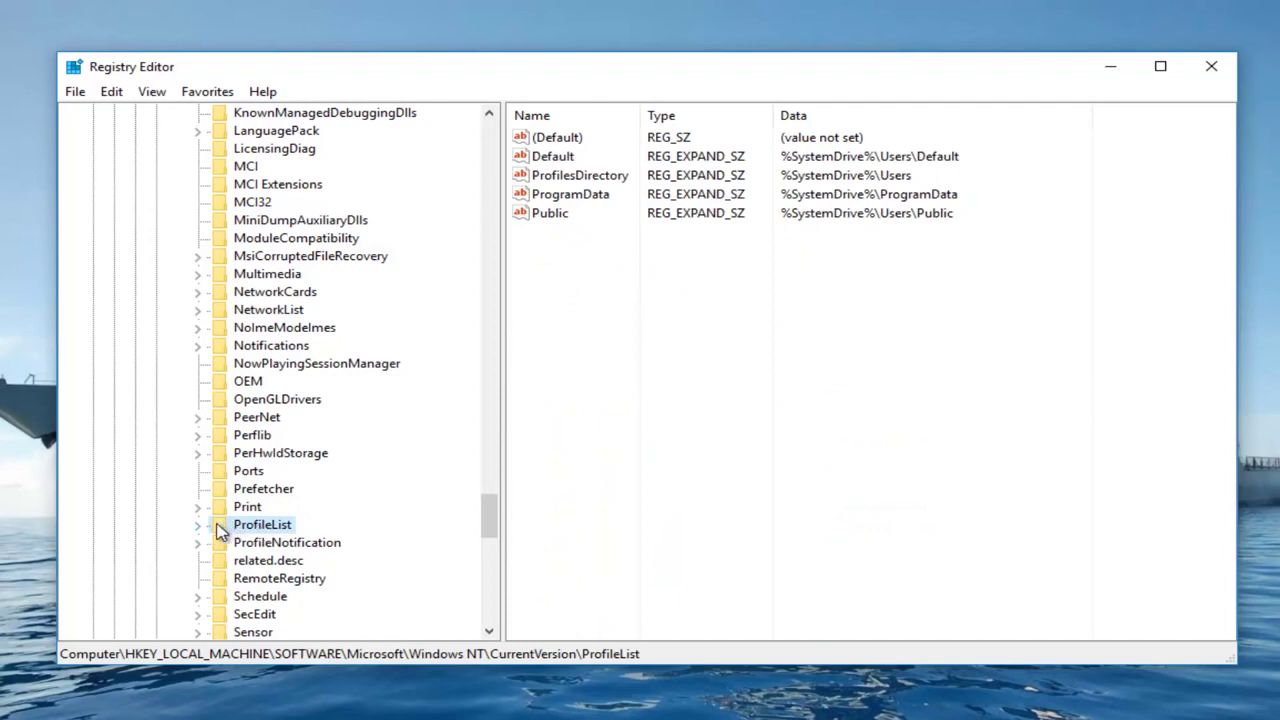
left_click(197, 525)
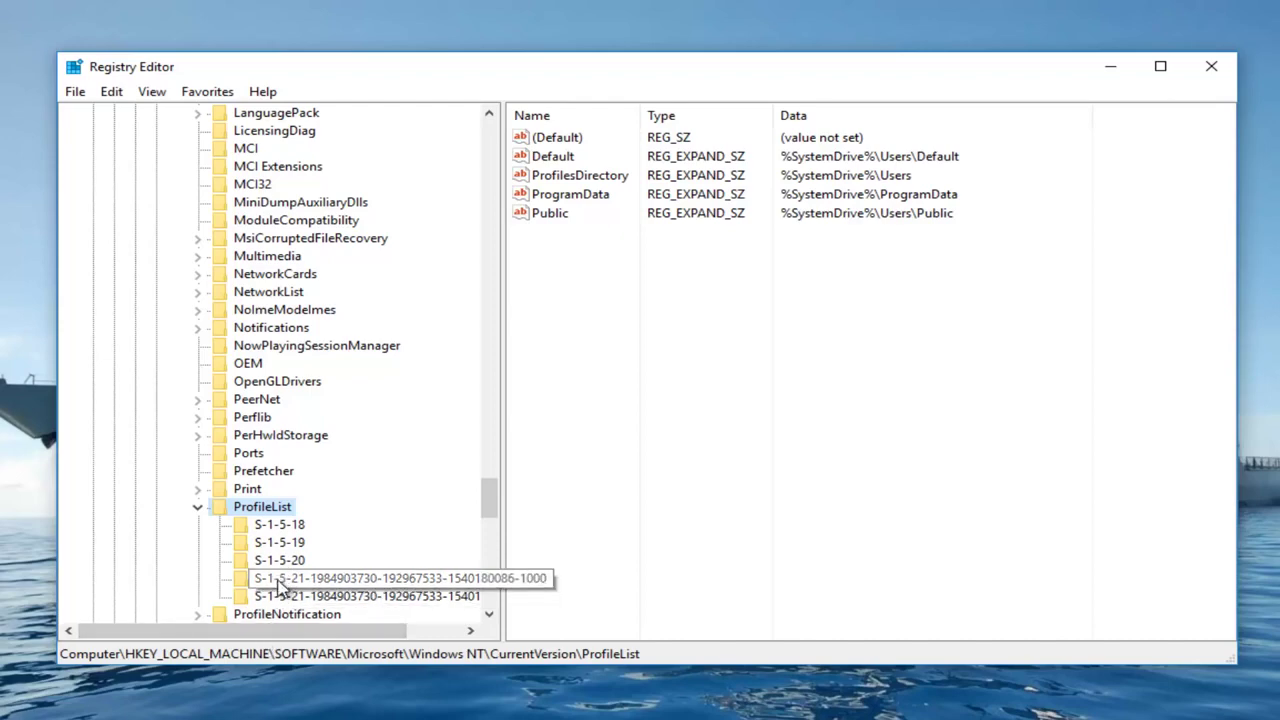
Select the S-1-5-21…-1000 profile key and open its ProfileImagePath value (C:\Users\defaultuser0)
left_click(279, 582)
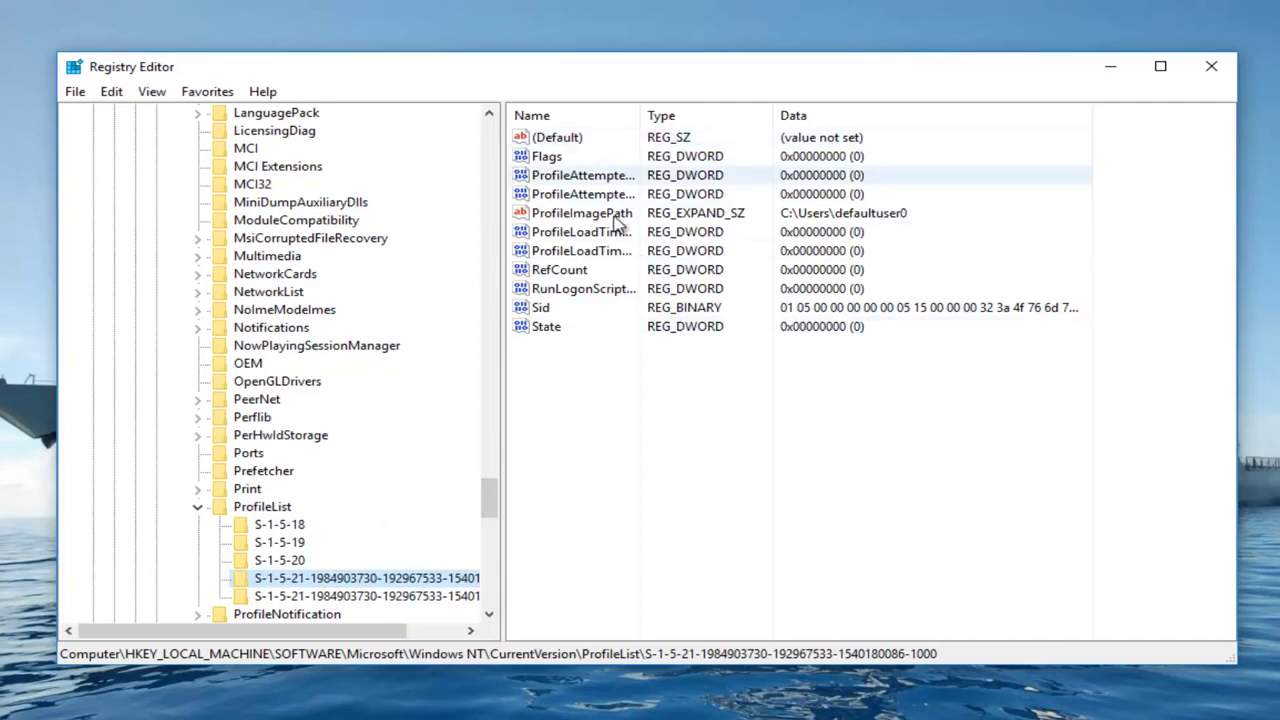
left_click_drag(641, 108, 763, 108)
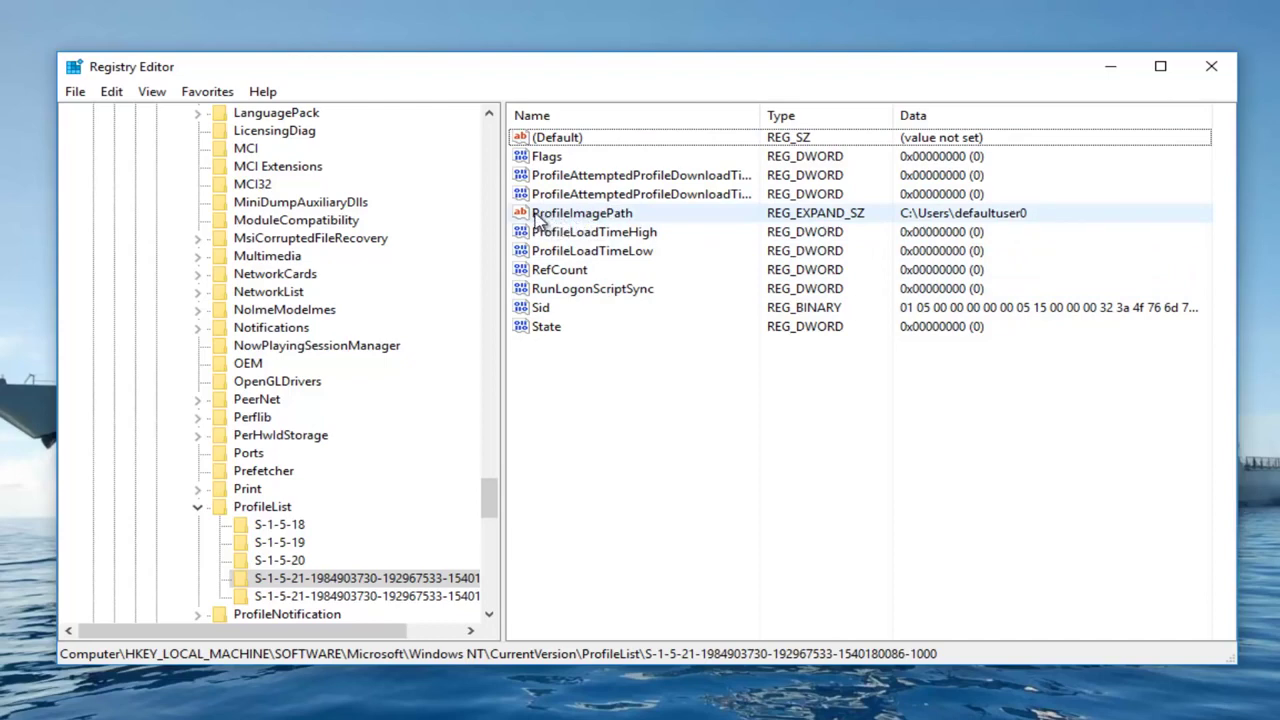
double_click(537, 218)
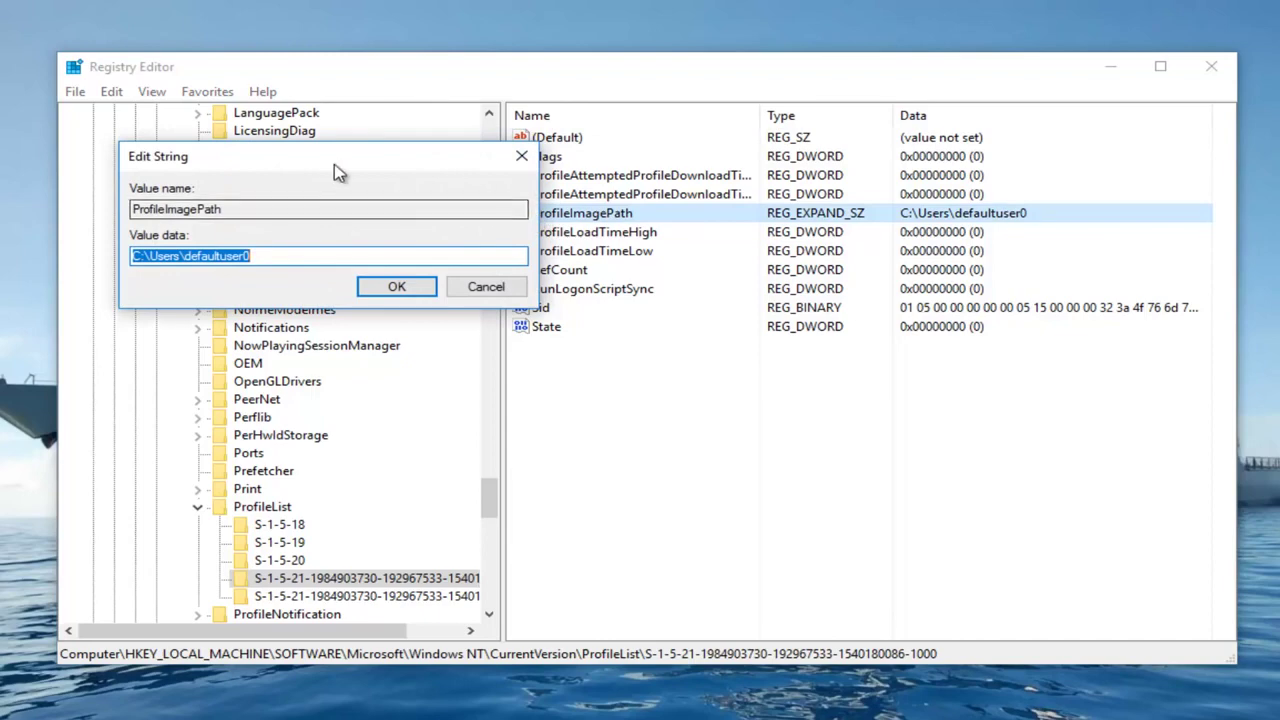
Move the Edit String dialog aside and close it, leaving C:\Users\defaultuser0 unchanged
left_click_drag(338, 167, 782, 178)
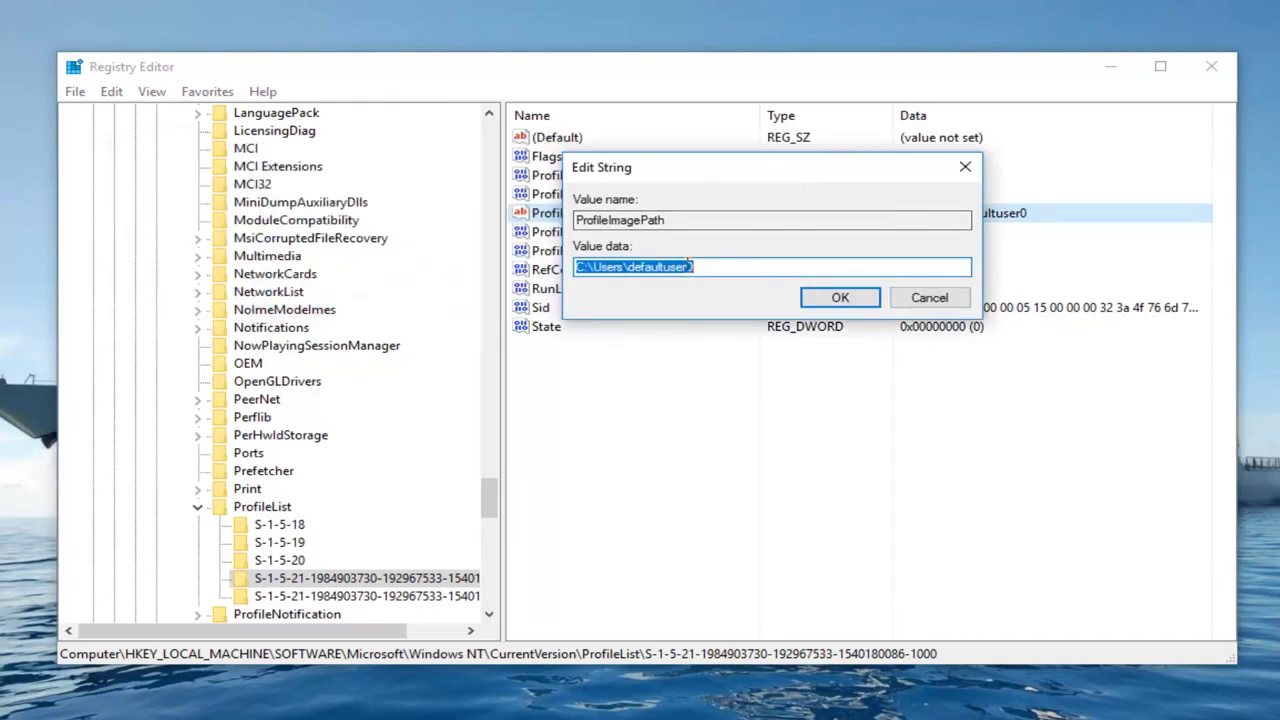
left_click(963, 167)
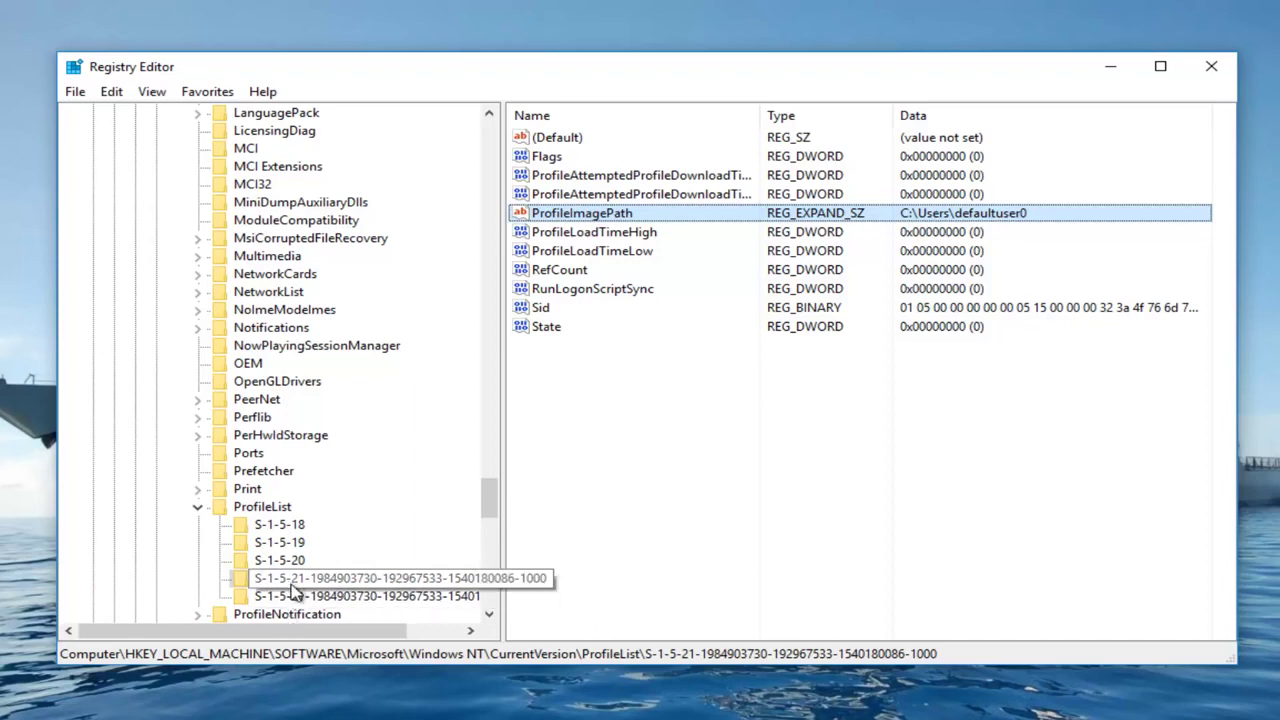
left_click_drag(285, 630, 418, 628)
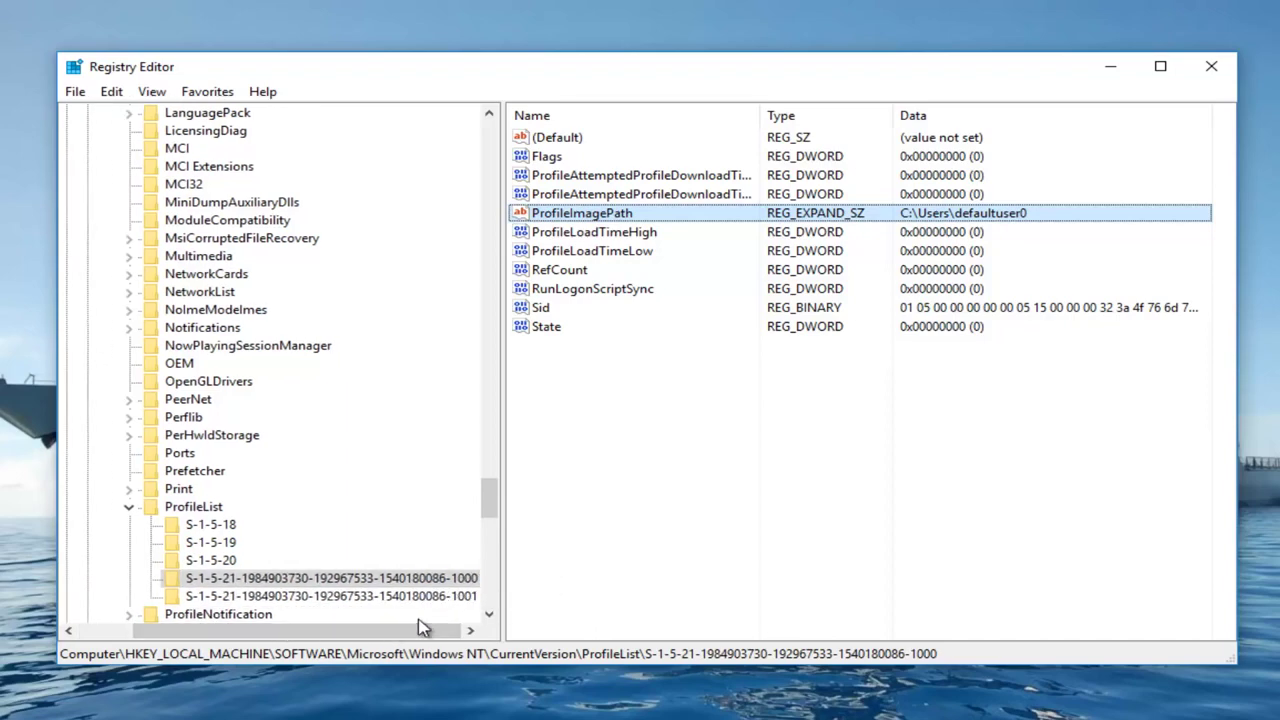
left_click(285, 596)
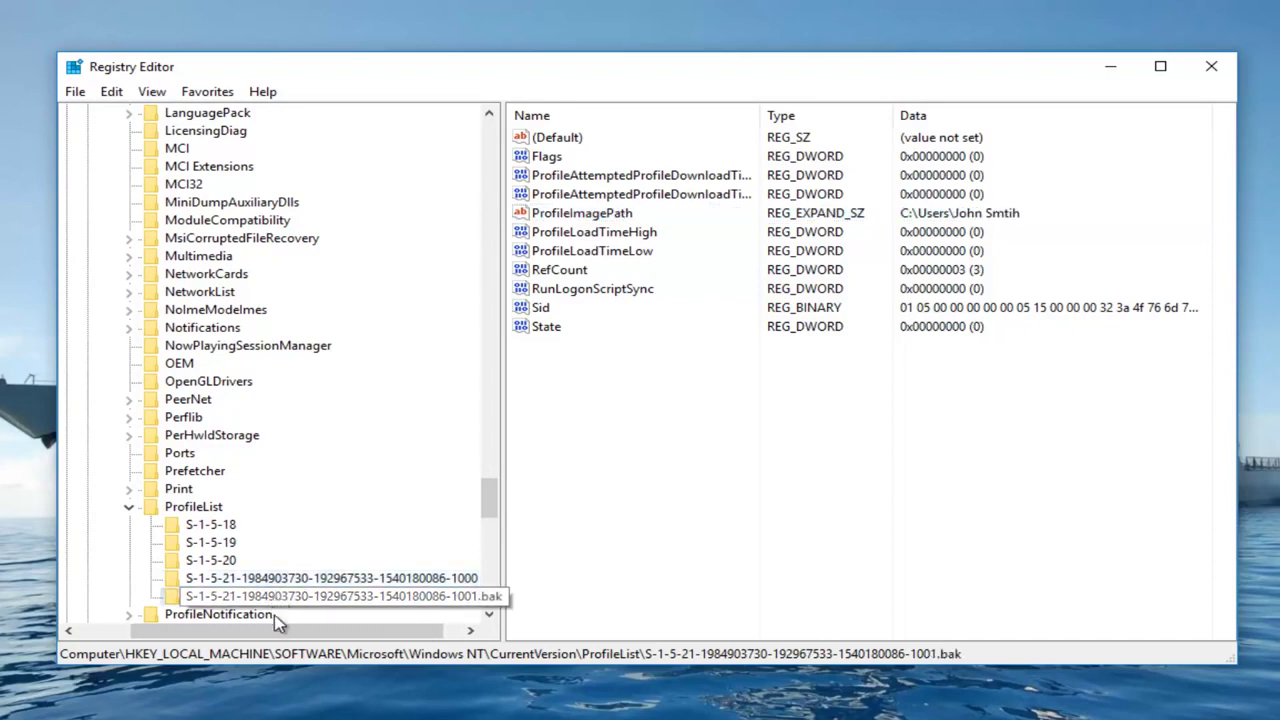
left_click_drag(302, 637, 322, 638)
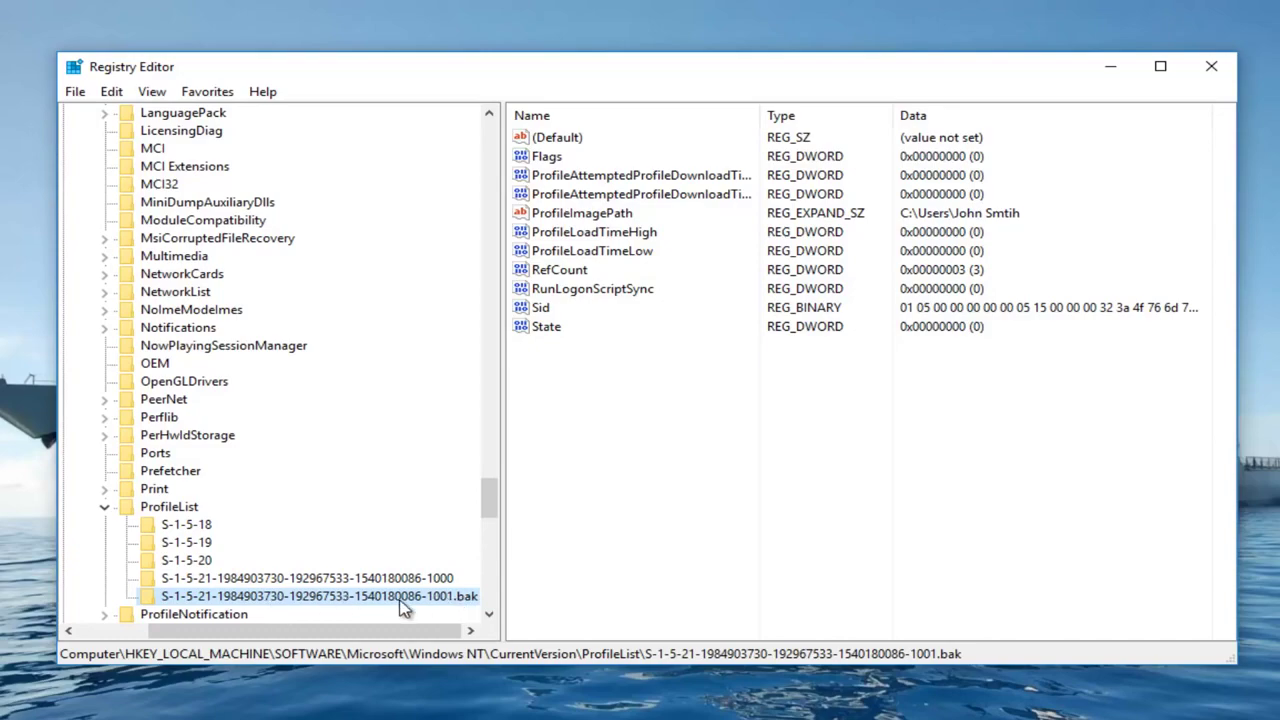
left_click(240, 584)
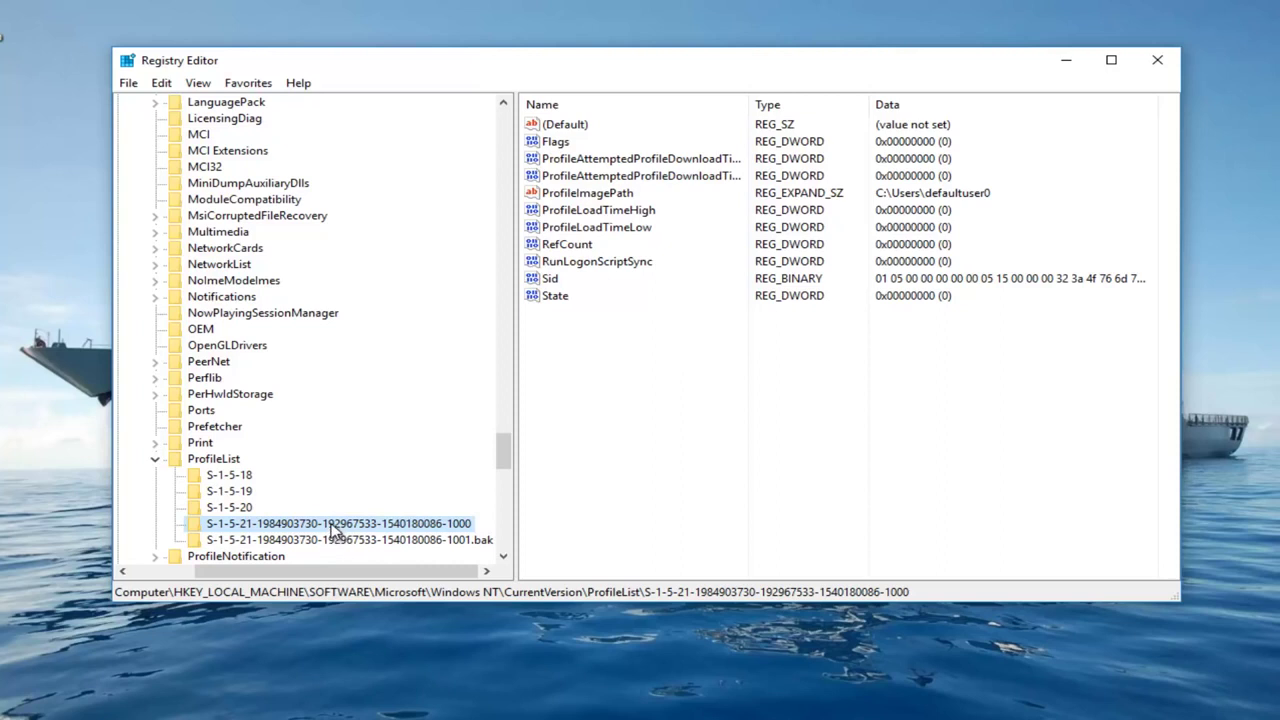
Rename the -1000 profile key with a .ba suffix, then select the 1001.bak key
right_click(331, 528)
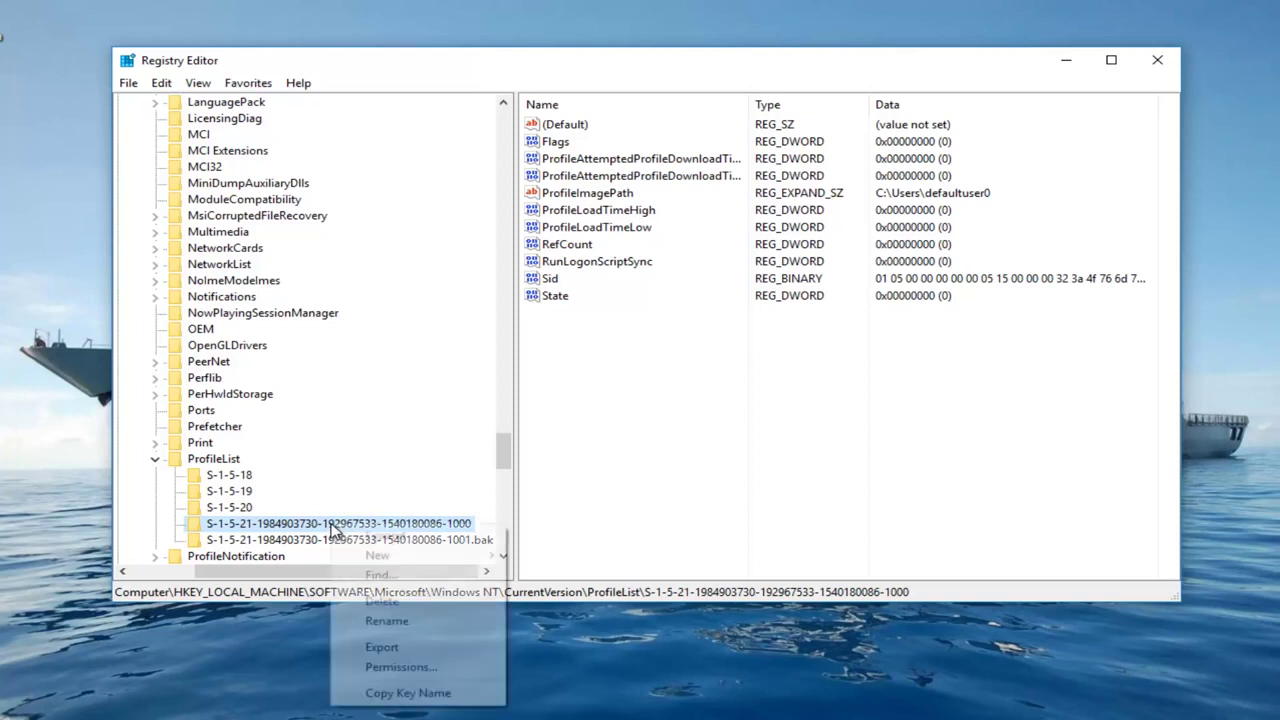
left_click(375, 620)
left_click(459, 522)
type(".ba")
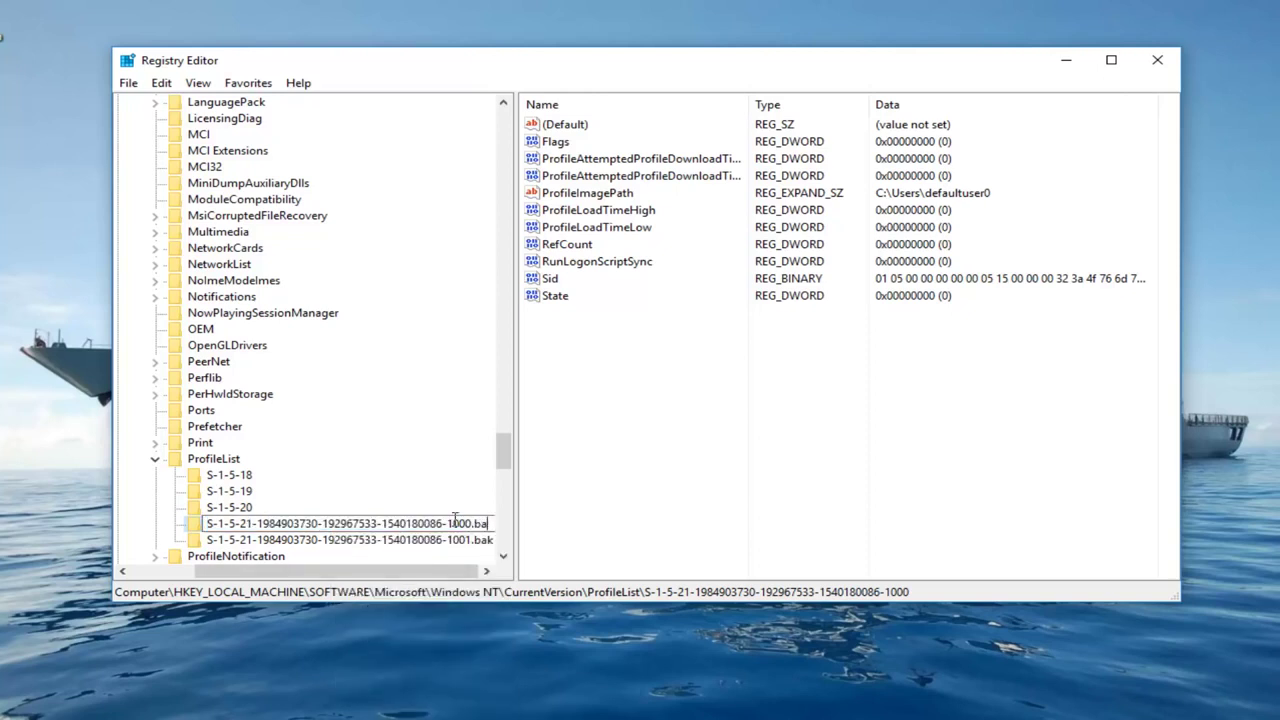
key("Return")
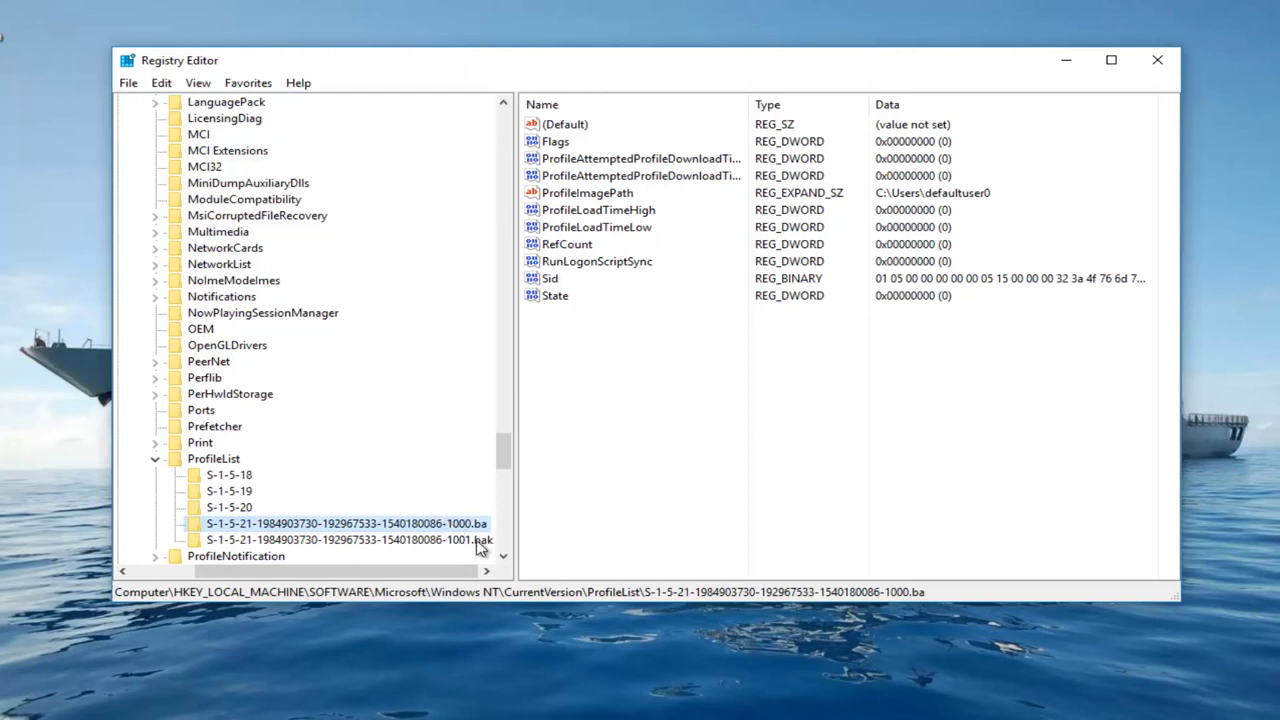
left_click(478, 541)
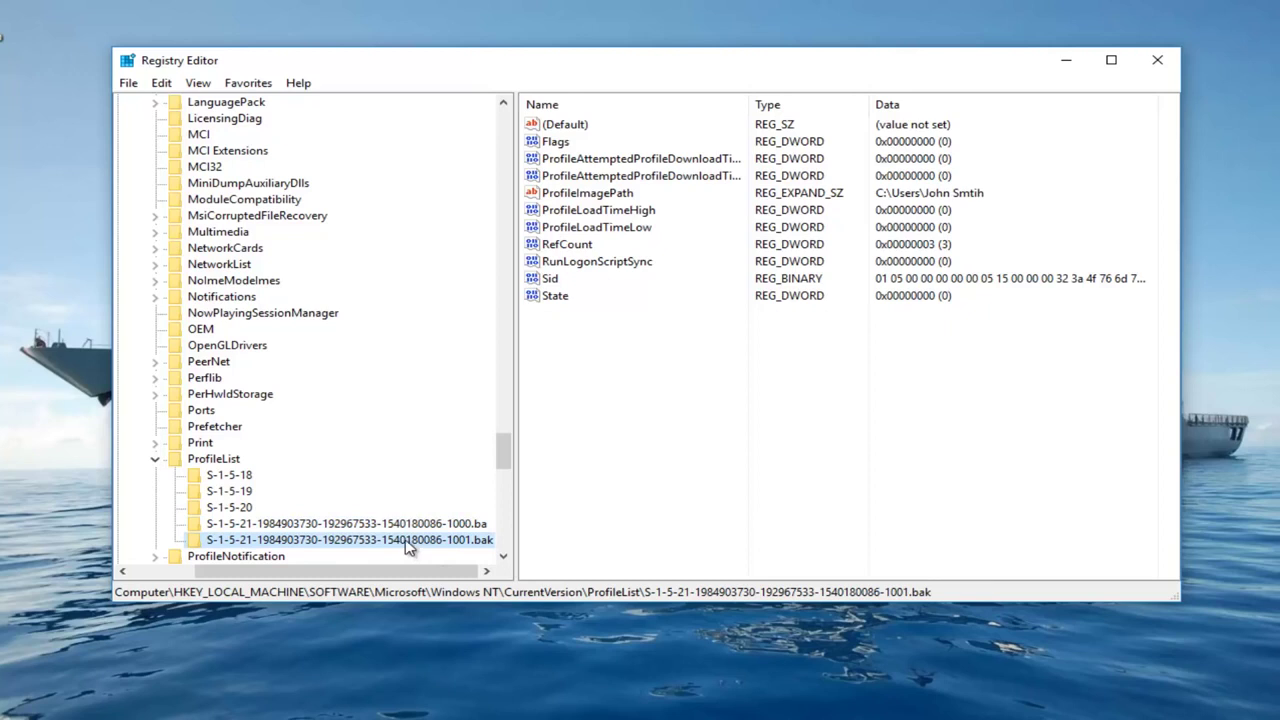
Delete .bak from the 1001.bak key's name so it ends in -1001
right_click(409, 546)
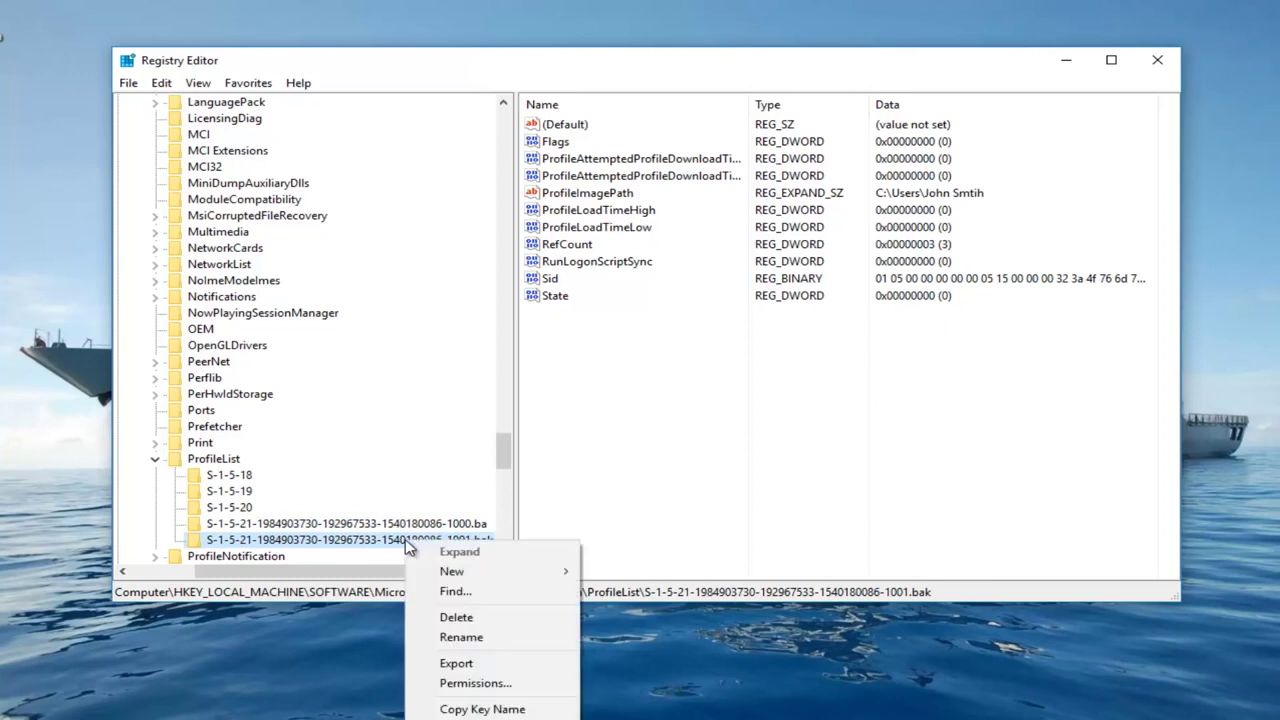
left_click(461, 637)
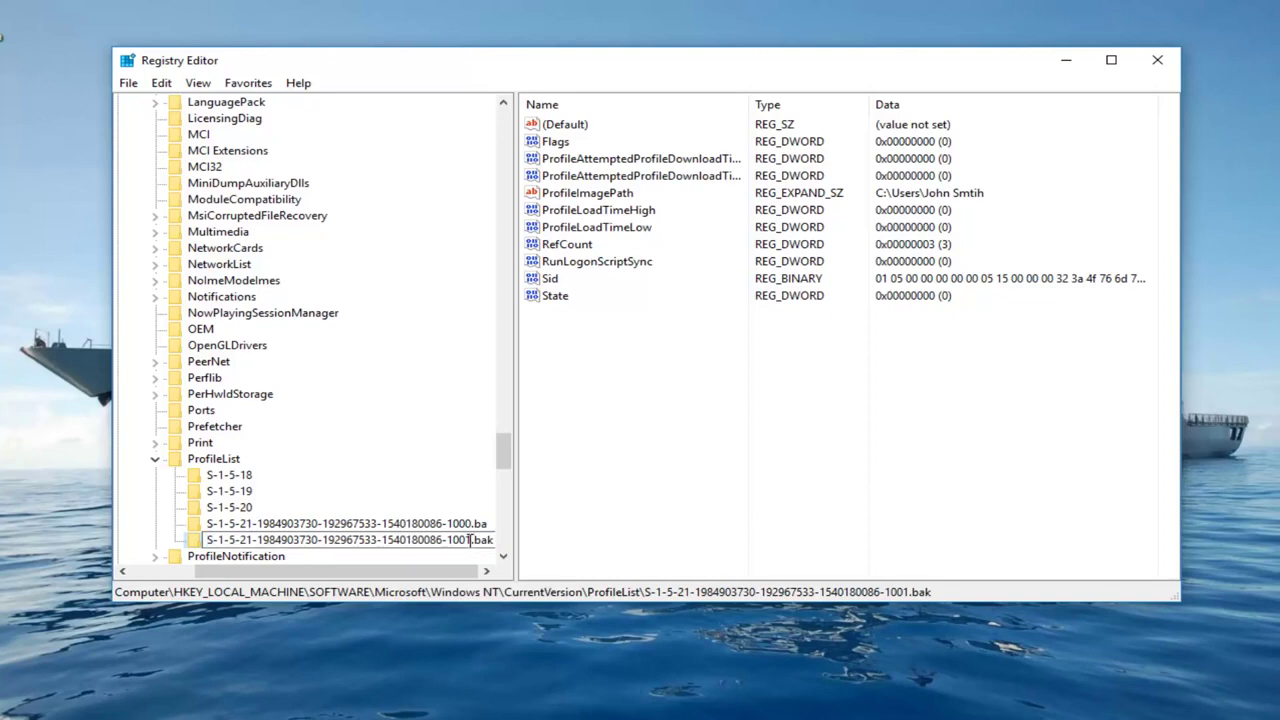
left_click_drag(471, 540, 498, 542)
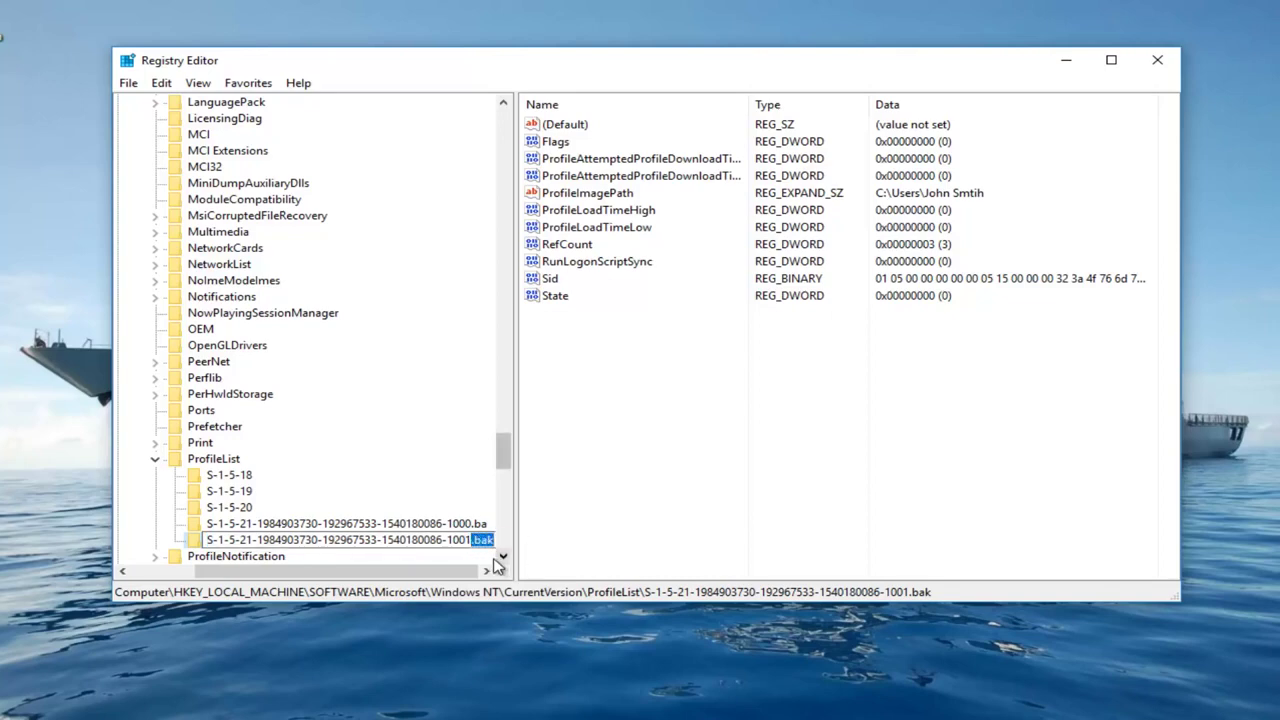
key("BackSpace")
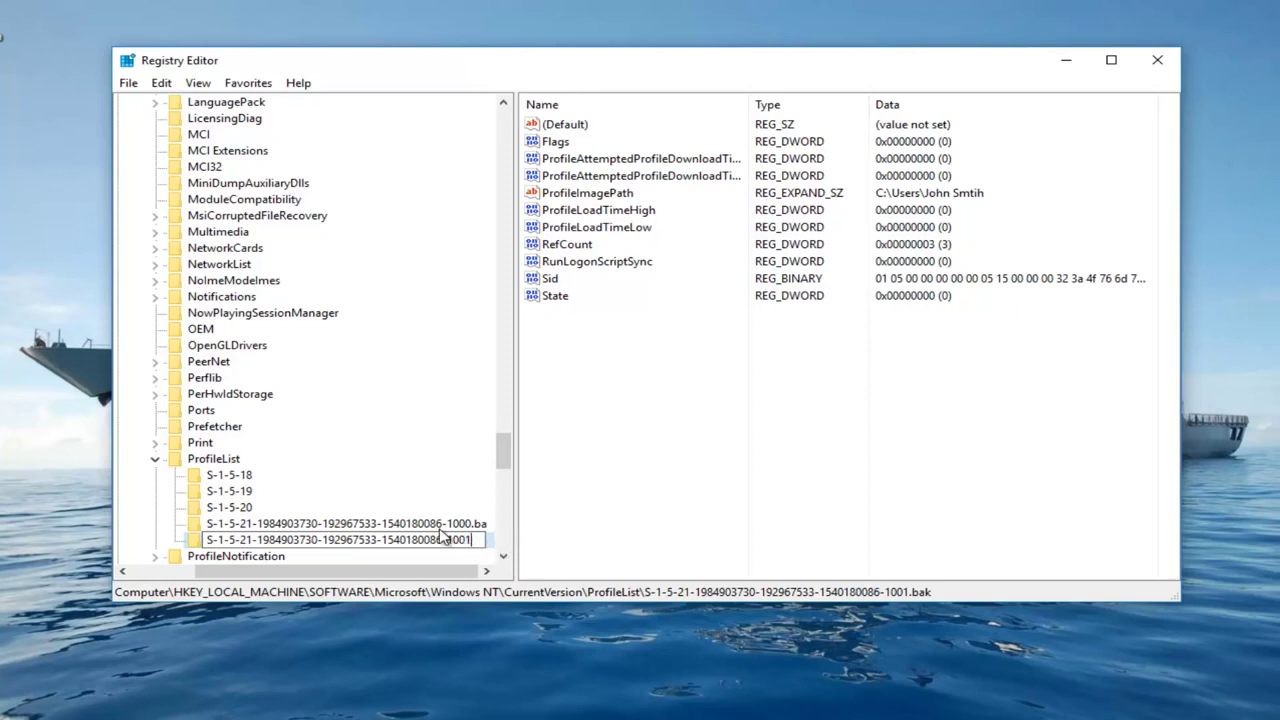
key("Return")
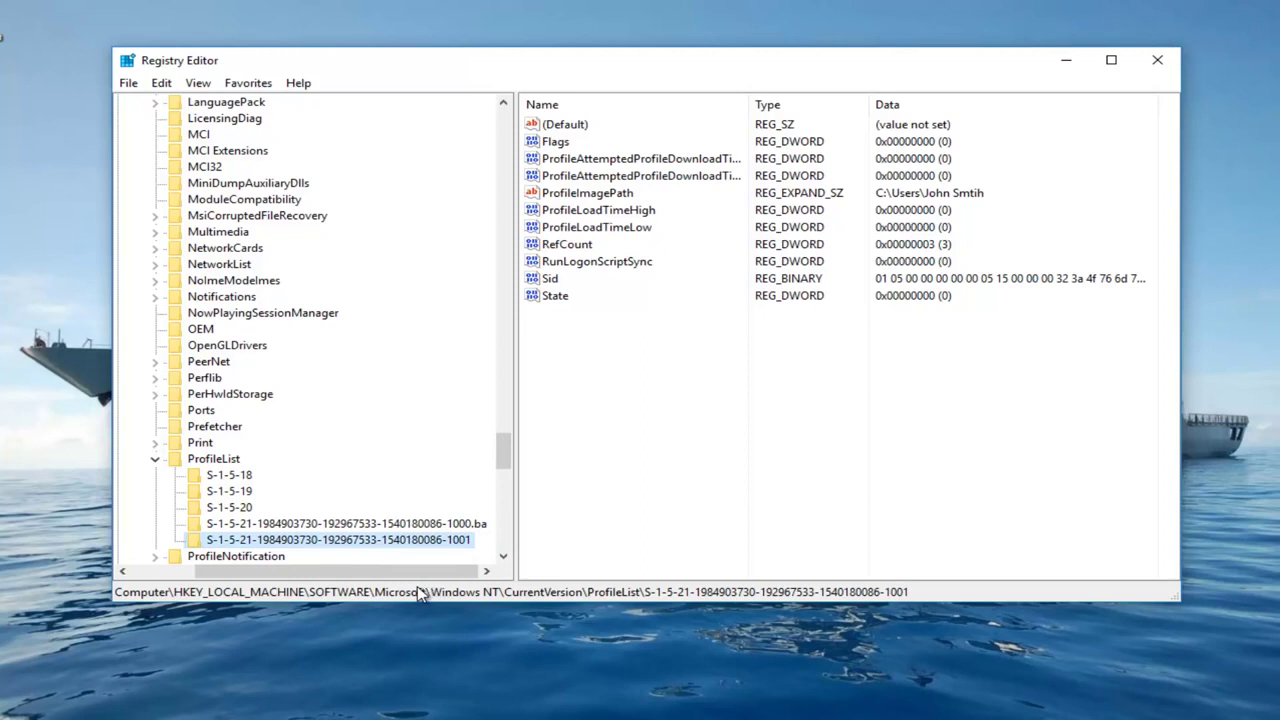
Rename the -1000.ba key to -1000.bak by appending a k
left_click(421, 524)
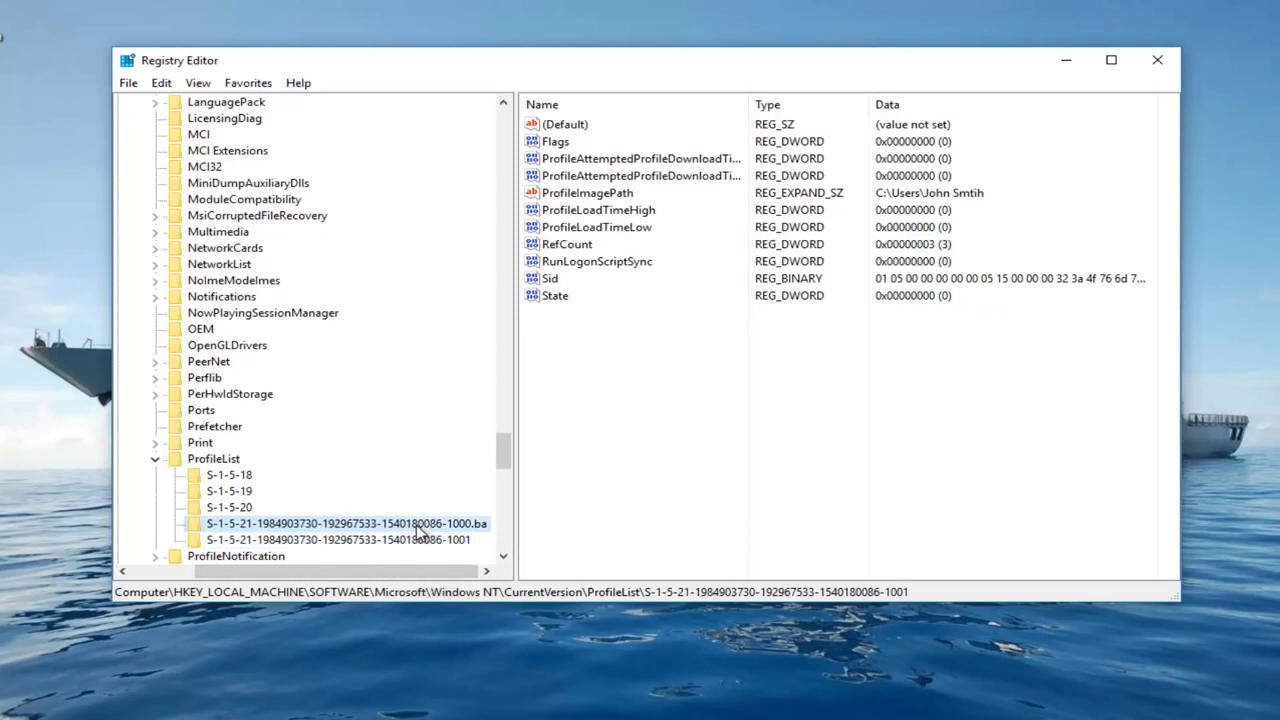
right_click(421, 531)
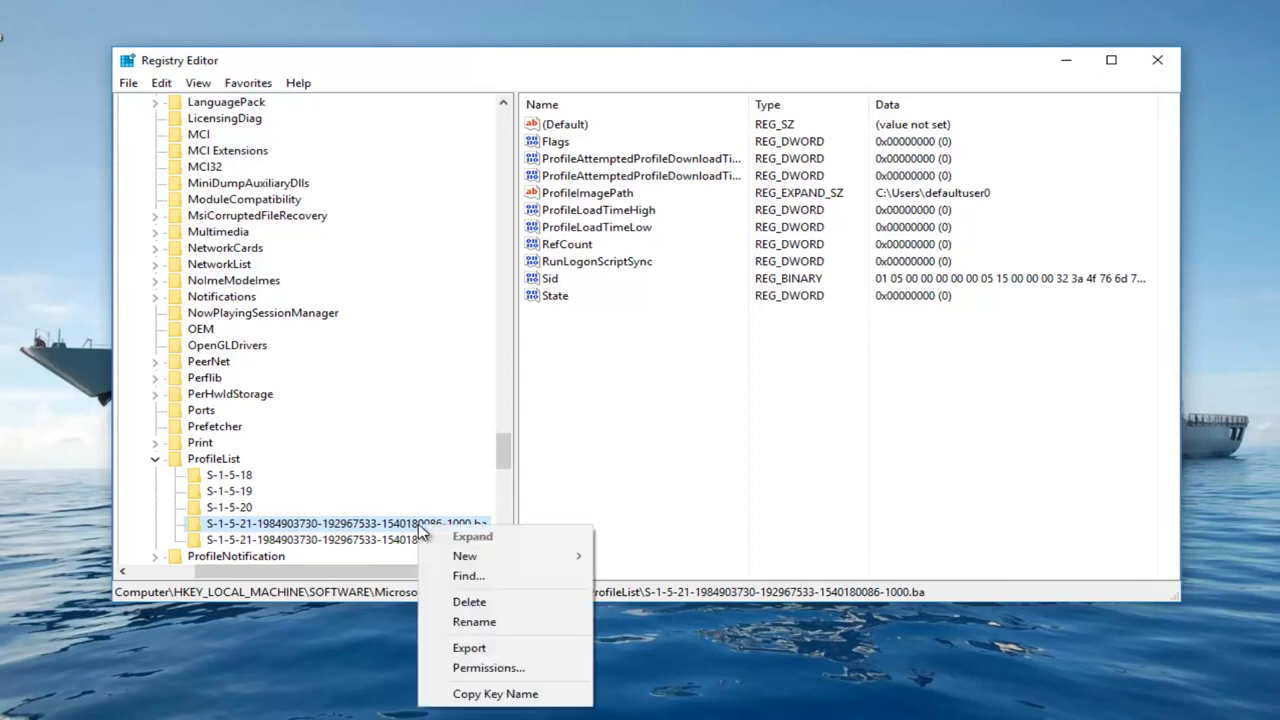
left_click(470, 622)
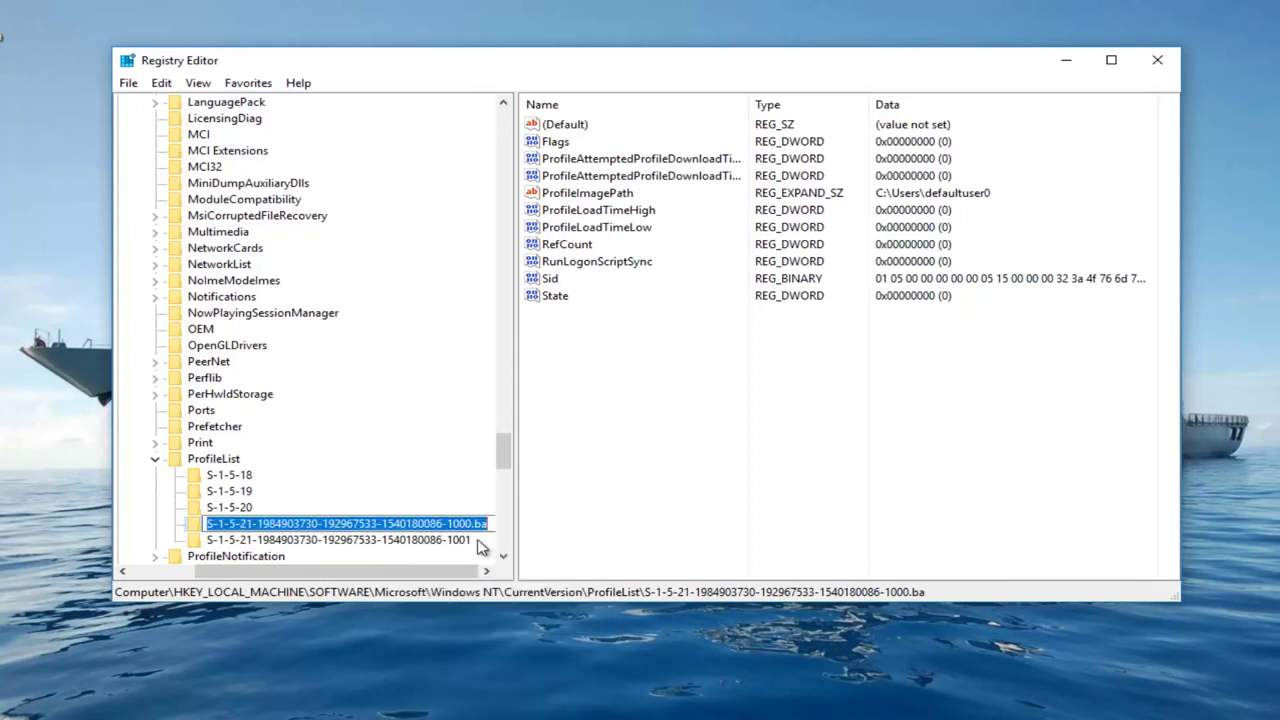
left_click_drag(476, 524, 504, 521)
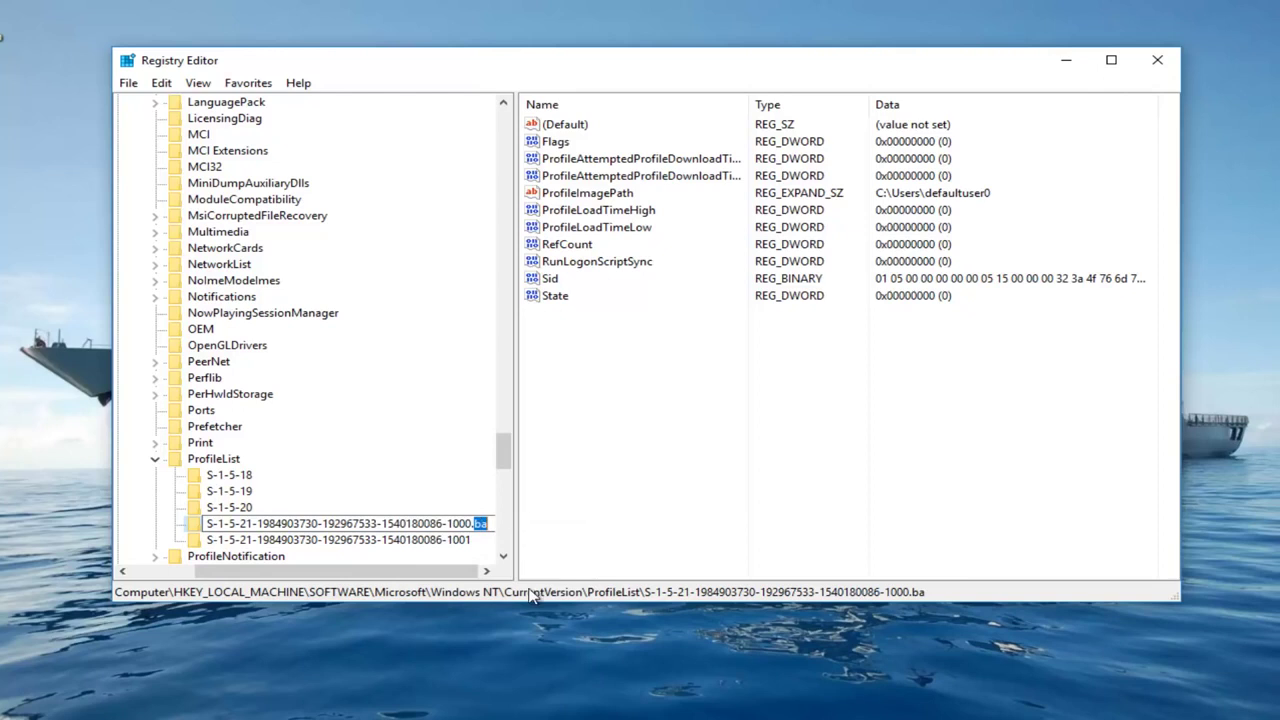
key("End")
type("k")
key("Return")
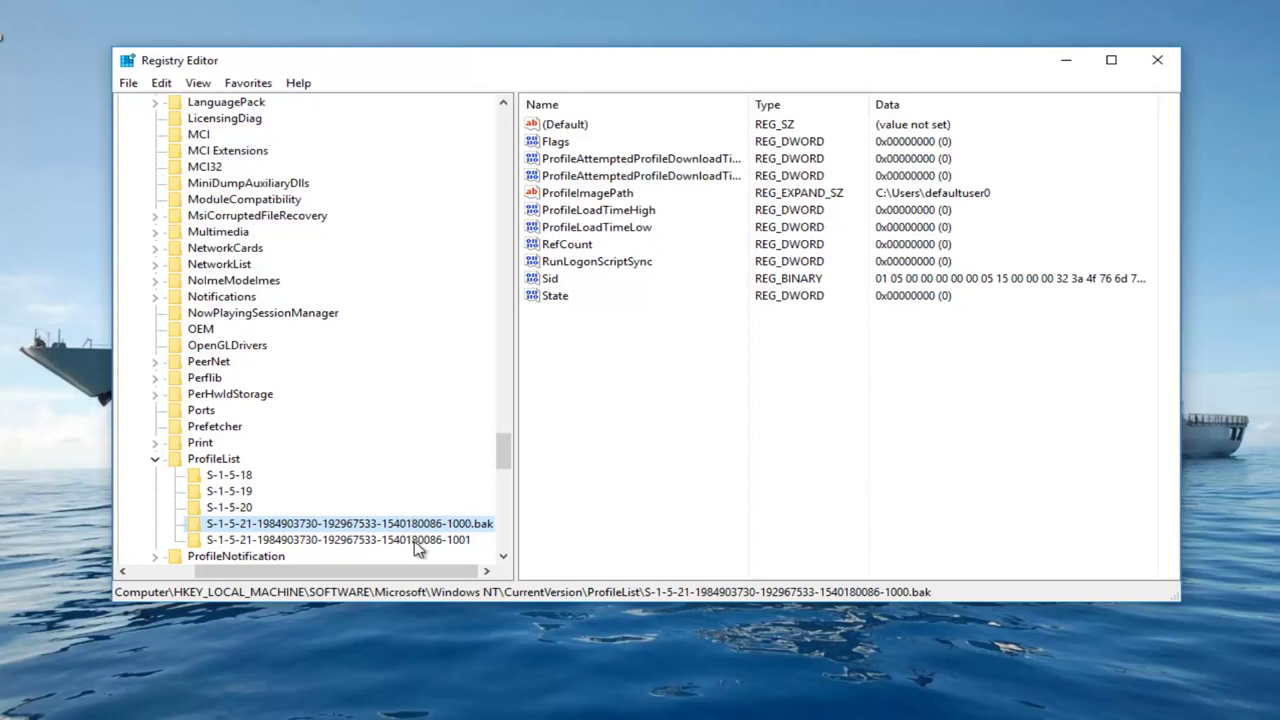
Open the -1001 key's State value, verify its data reads 0, and confirm with OK
left_click(415, 543)
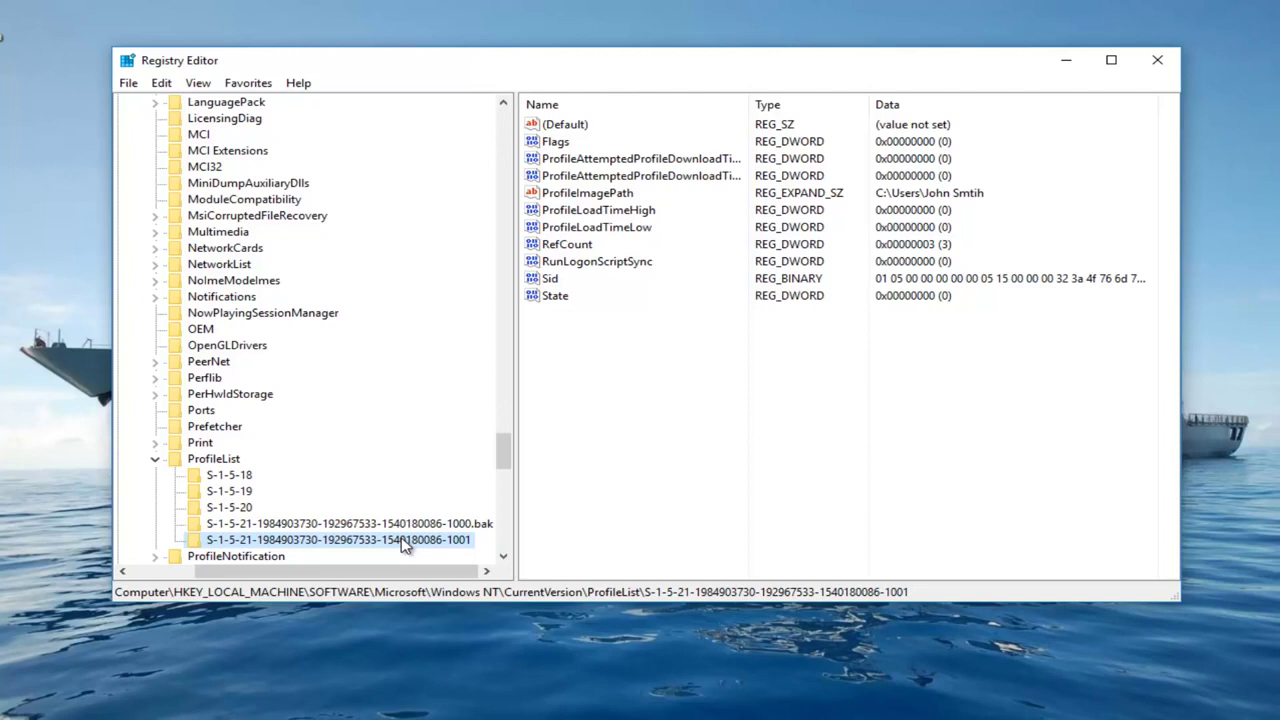
double_click(560, 300)
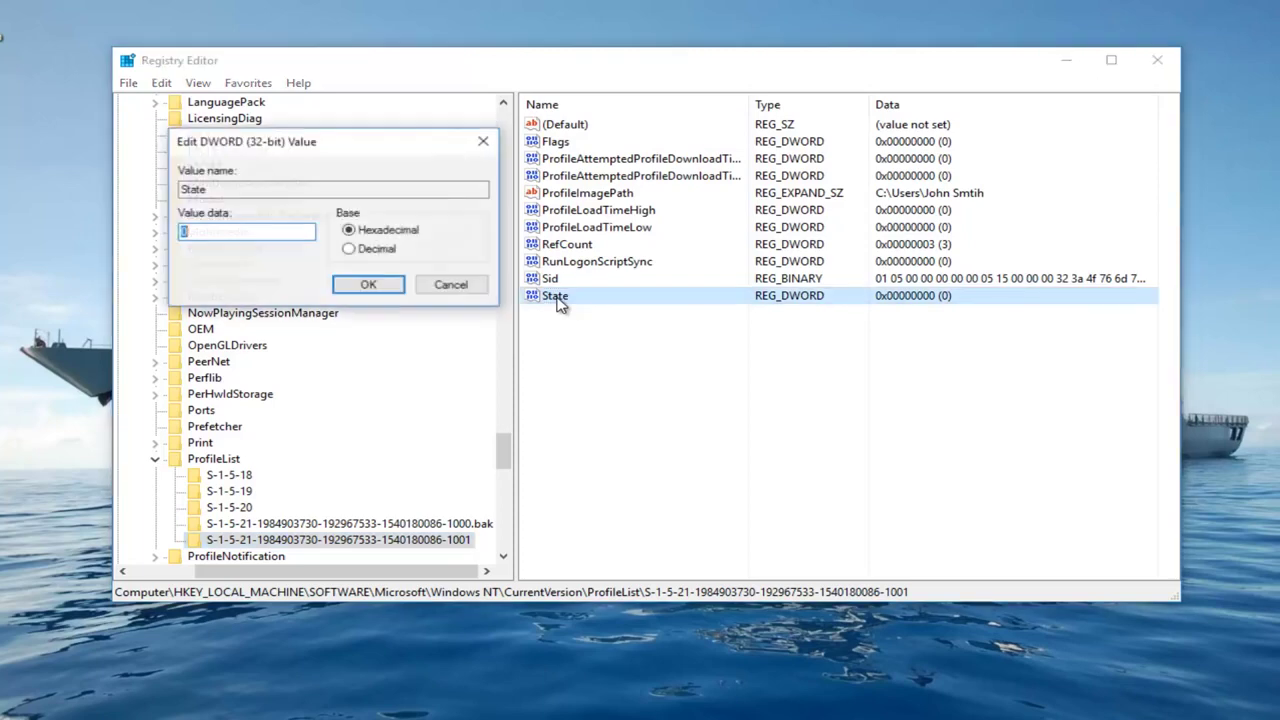
mouse_move(390, 136)
left_mouse_down()
mouse_move(450, 150)
mouse_move(854, 152)
left_mouse_up()
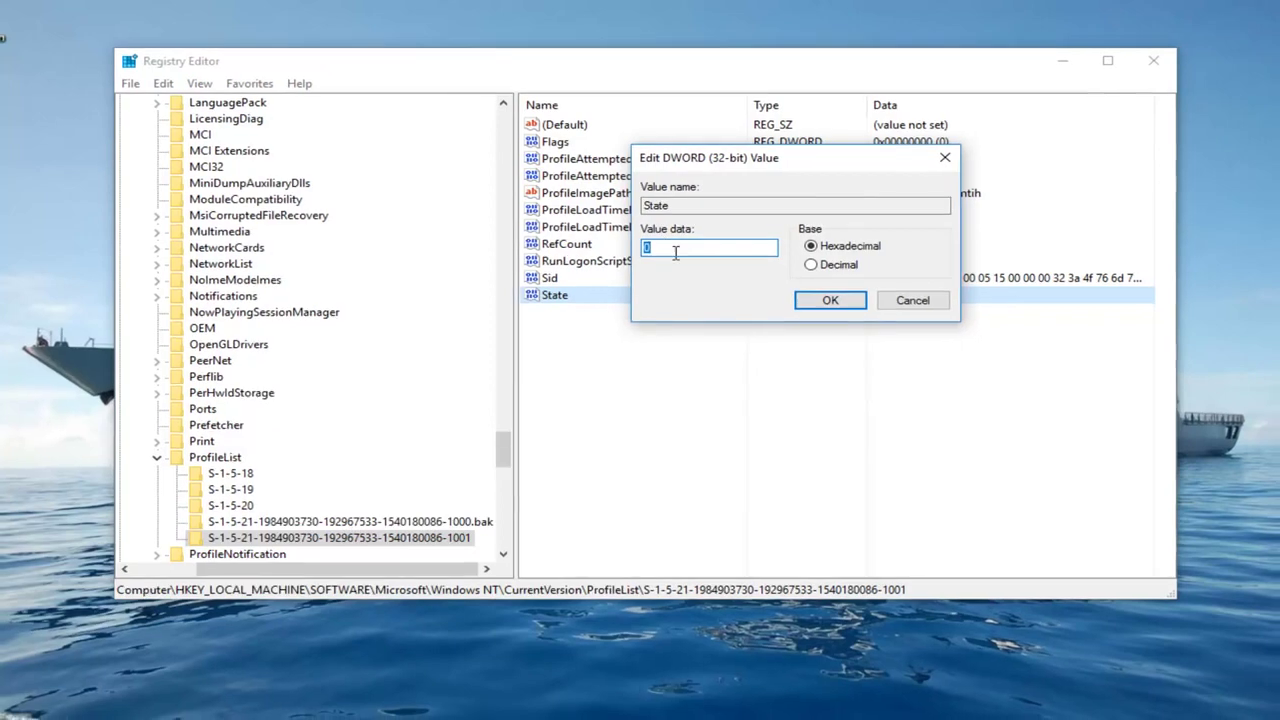
left_click(676, 253)
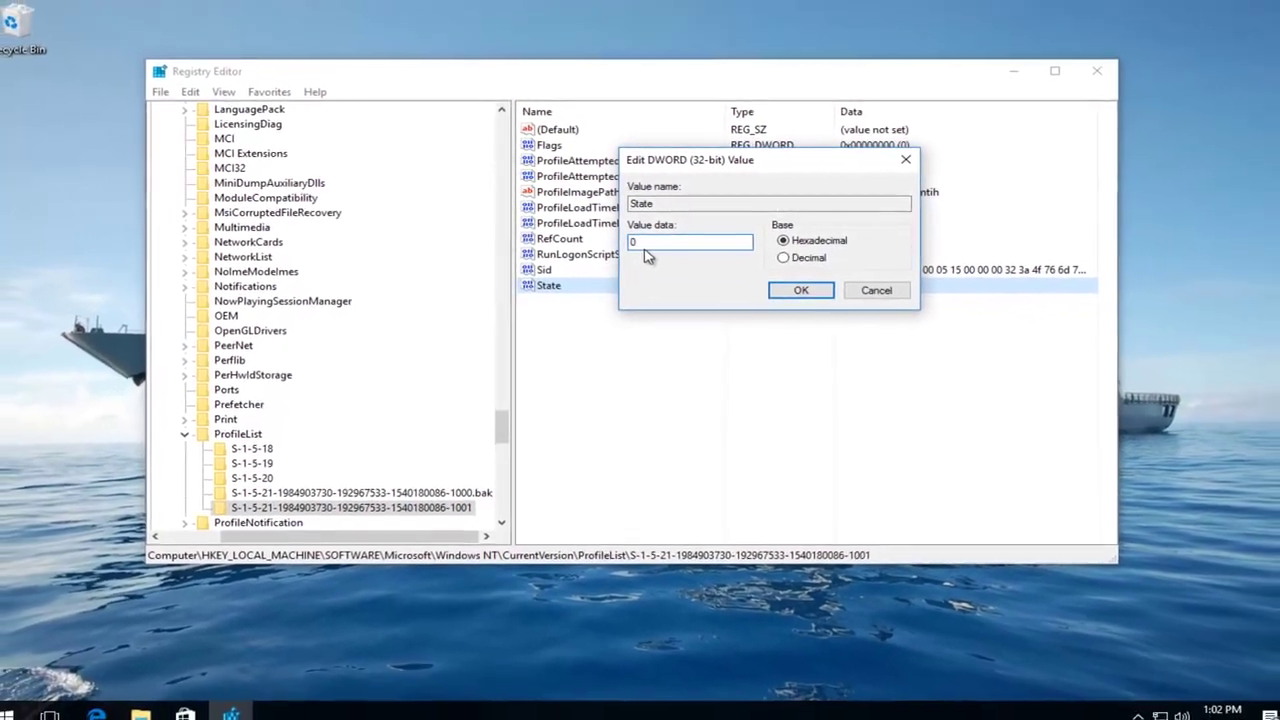
left_click(793, 287)
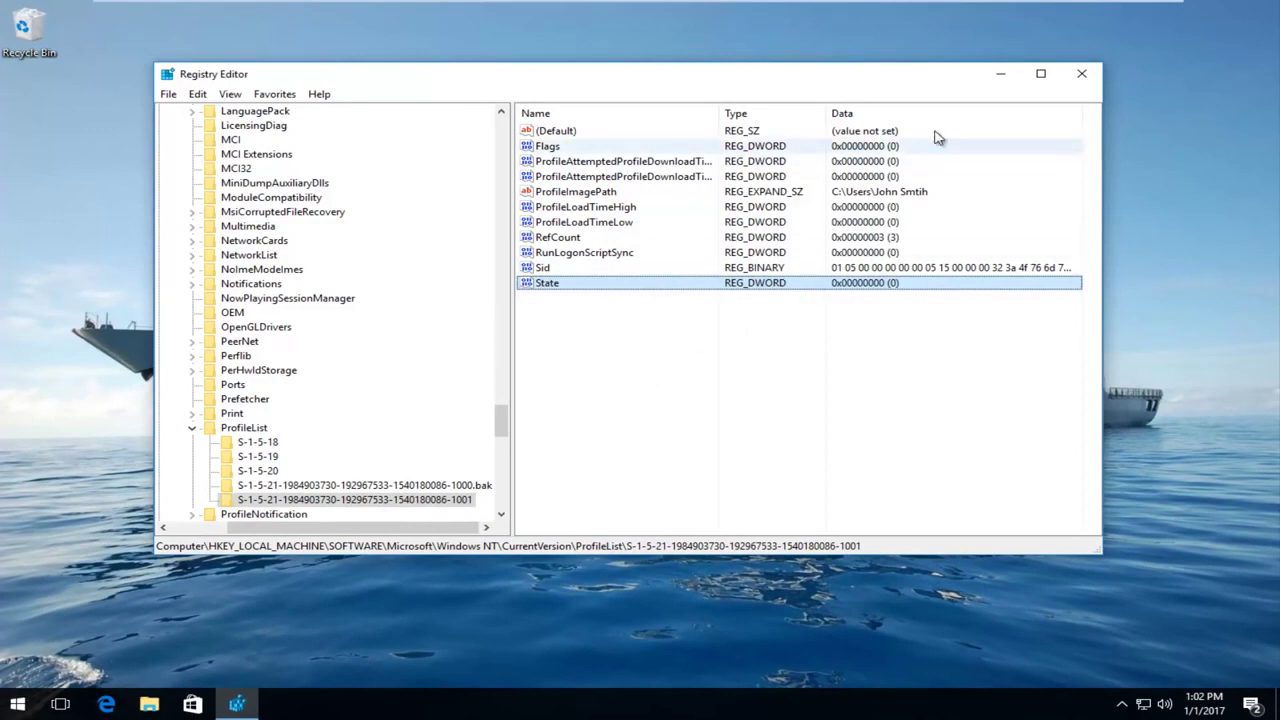
Close the Registry Editor window, leaving the warship desktop wallpaper
left_click(1080, 76)
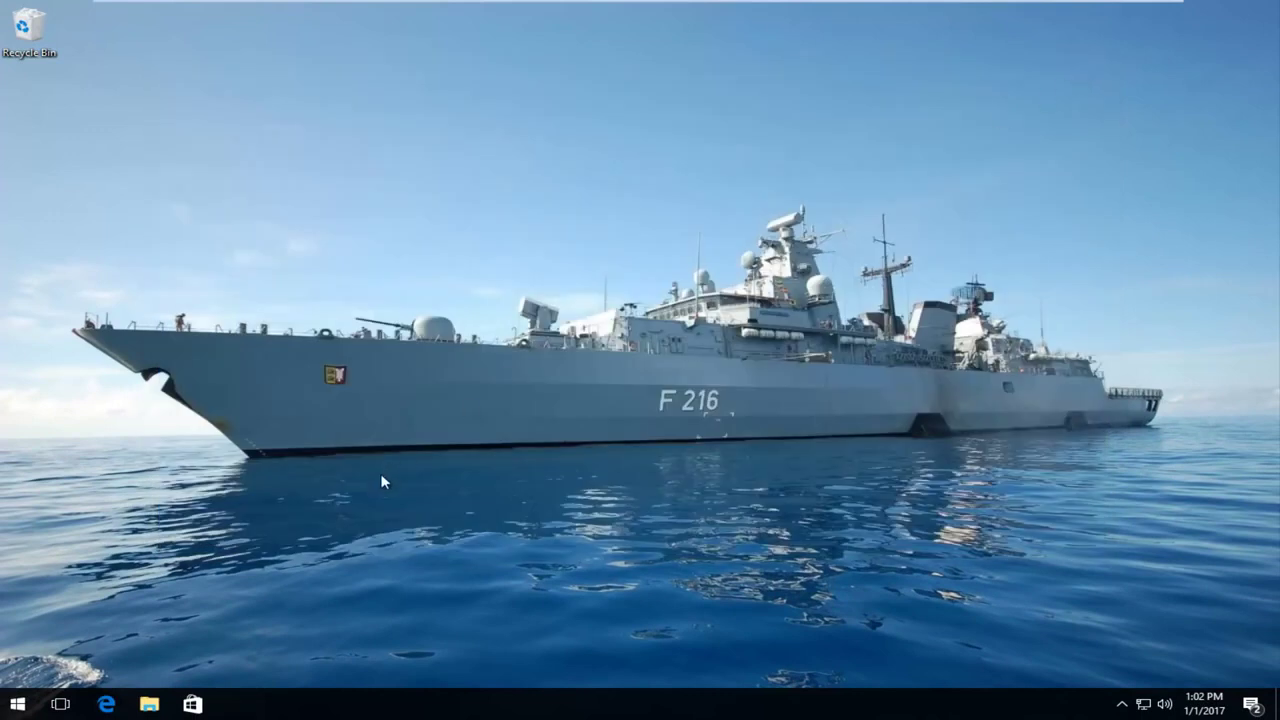